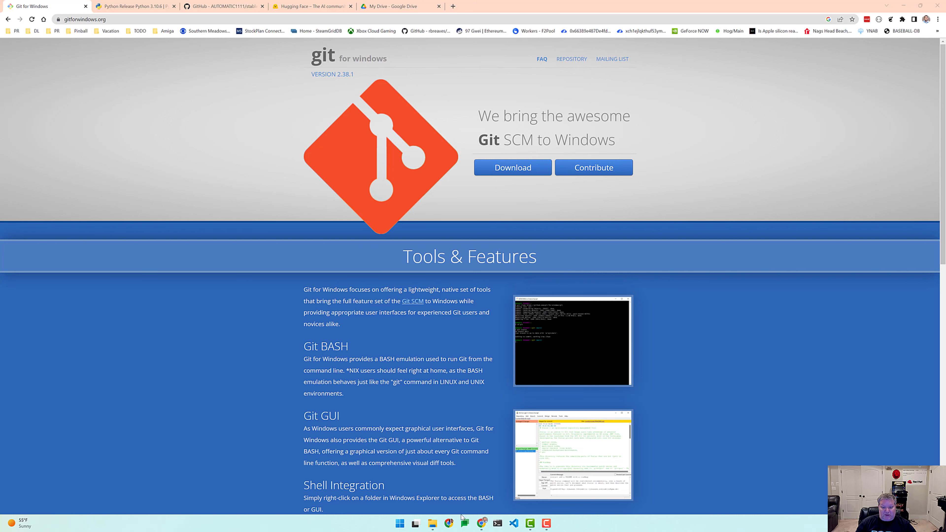
Step: Open a maximized Command Prompt window and close the extra one
{"action": "left_click", "coordinate": [498, 525]}
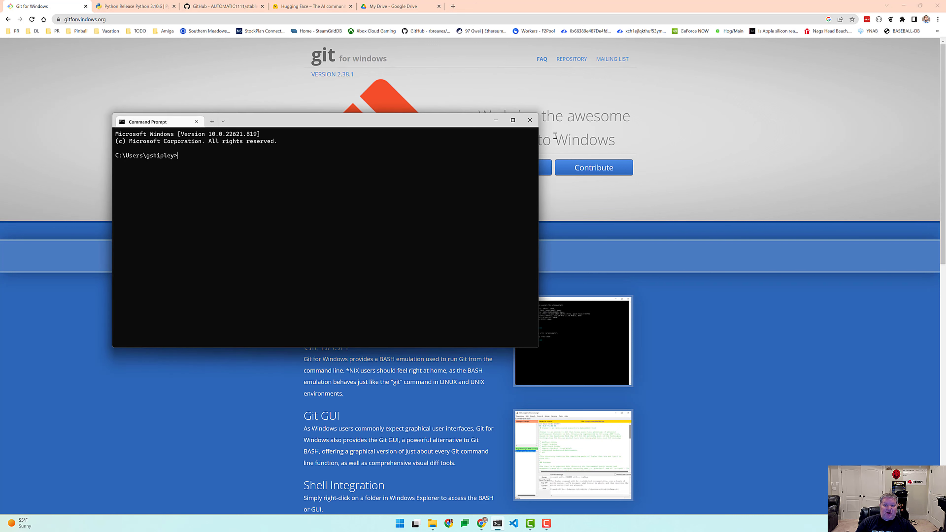
{"action": "left_click", "coordinate": [513, 121]}
{"action": "key", "text": "super"}
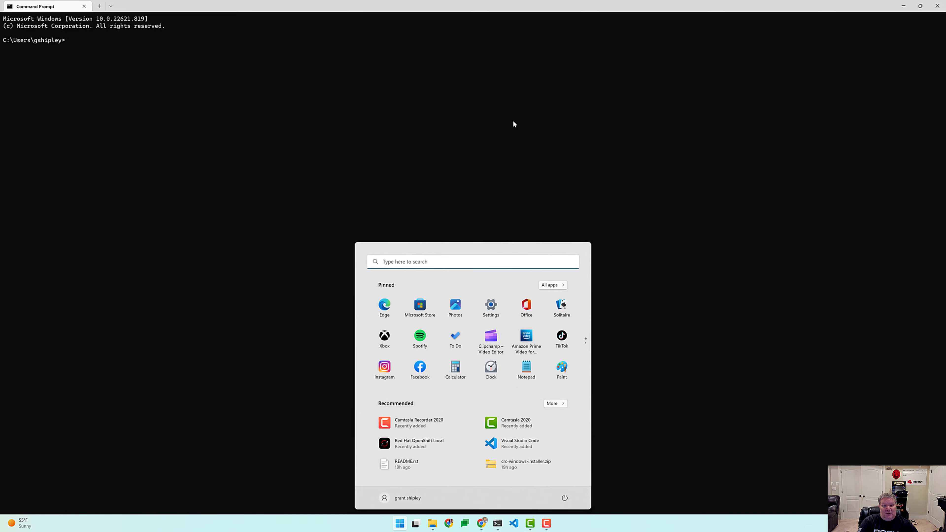
{"action": "type", "text": "cmd"}
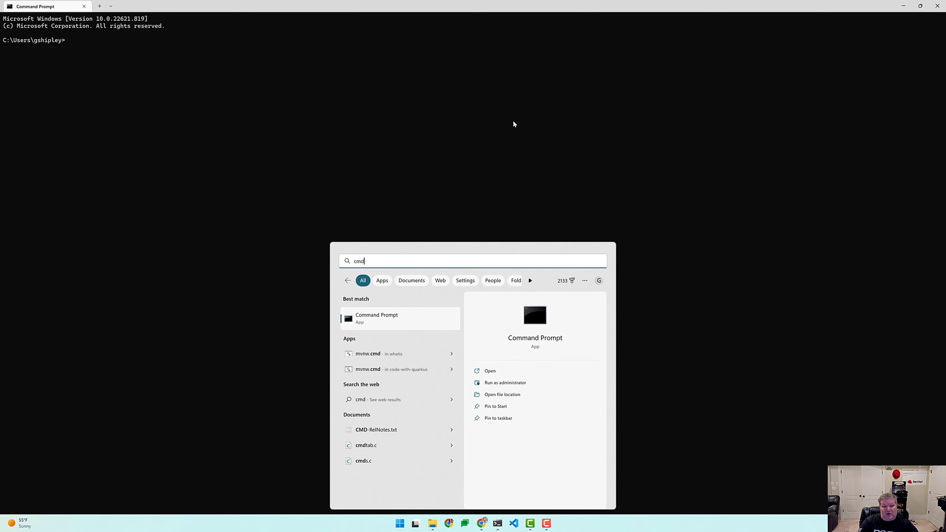
{"action": "key", "text": "Return"}
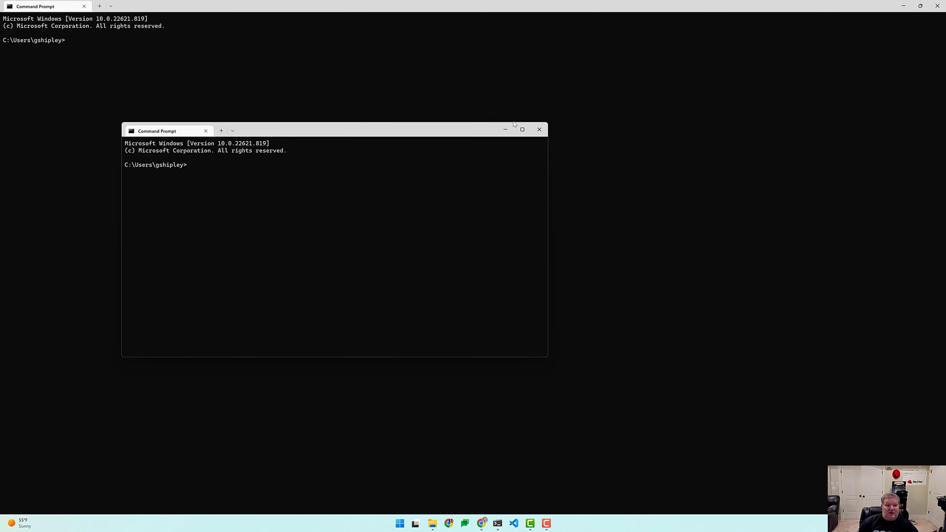
{"action": "left_click", "coordinate": [540, 129]}
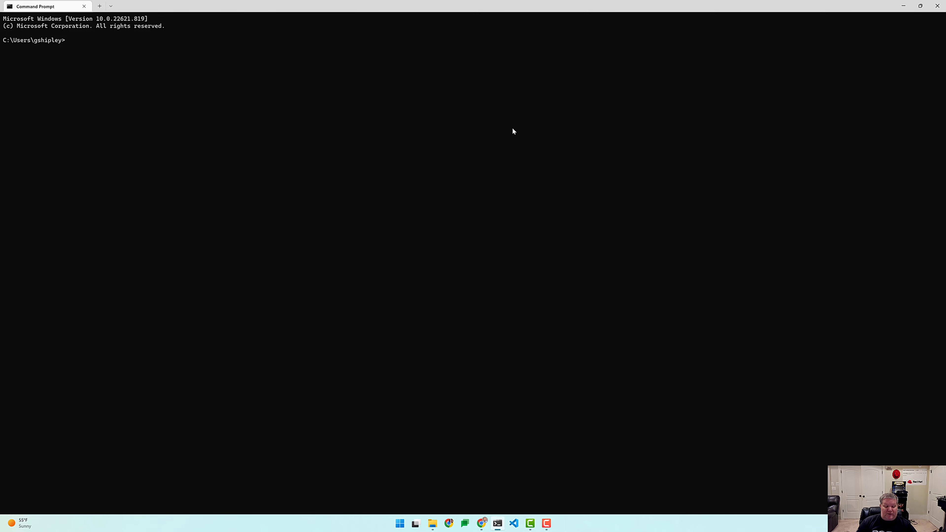
Step: Enlarge the terminal text and run git, which is reported as not recognized
{"action": "key", "text": "ctrl+equal"}
{"action": "key", "text": "ctrl+equal"}
{"action": "key", "text": "ctrl+equal"}
{"action": "key", "text": "ctrl+equal"}
{"action": "key", "text": "ctrl+equal"}
{"action": "key", "text": "ctrl+equal"}
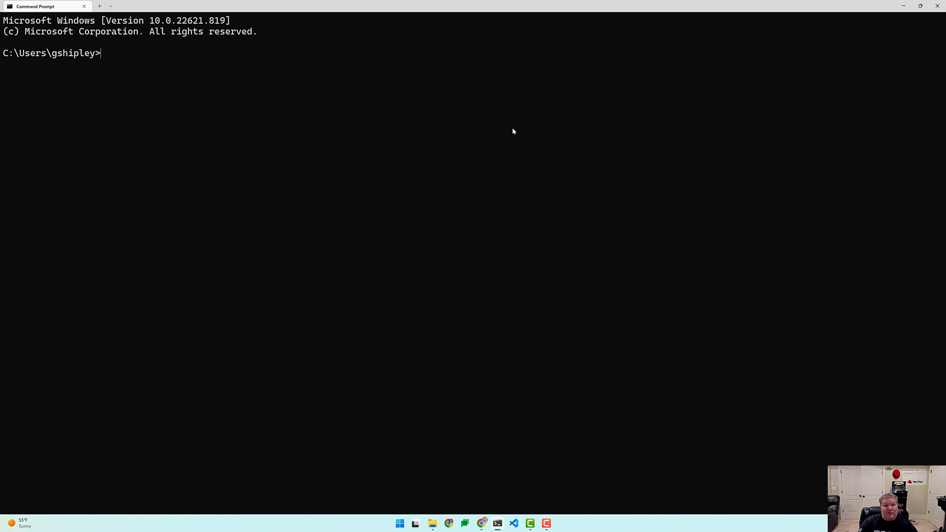
{"action": "type", "text": "git"}
{"action": "key", "text": "Return"}
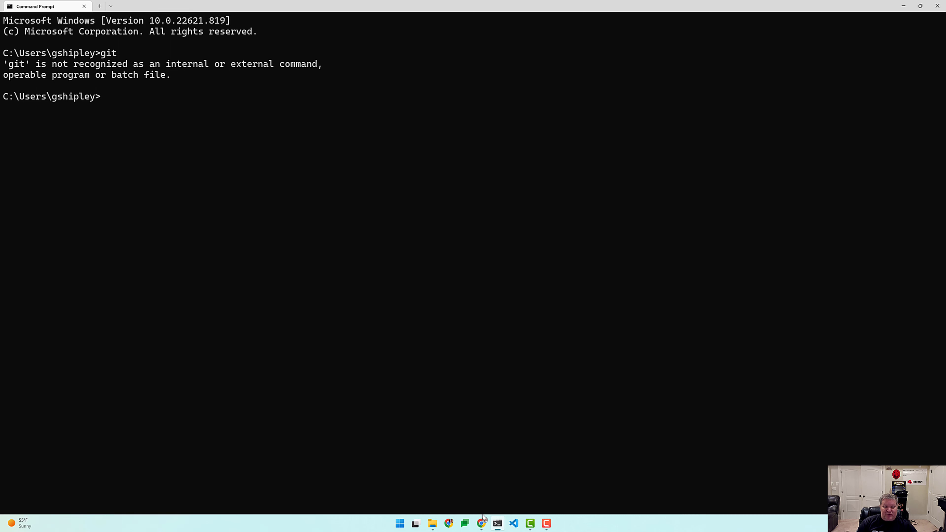
Step: Download Git-2.38.1-64-bit.exe from gitforwindows.org to Downloads and launch the installer
{"action": "left_click", "coordinate": [488, 494]}
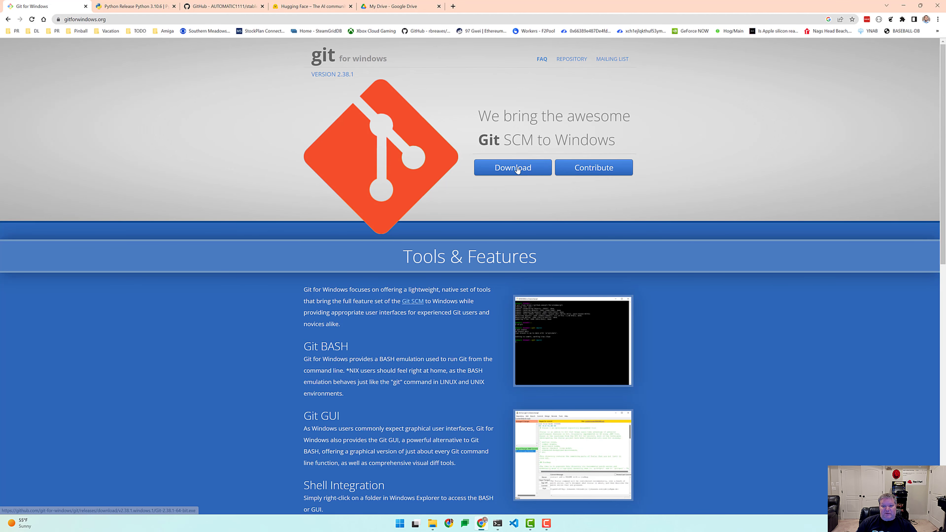
{"action": "left_click", "coordinate": [508, 169]}
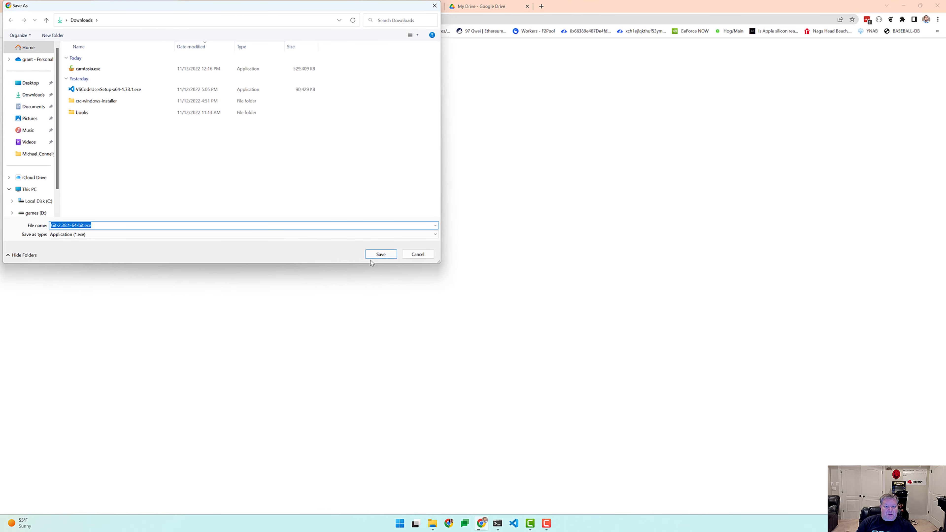
{"action": "left_click", "coordinate": [382, 255]}
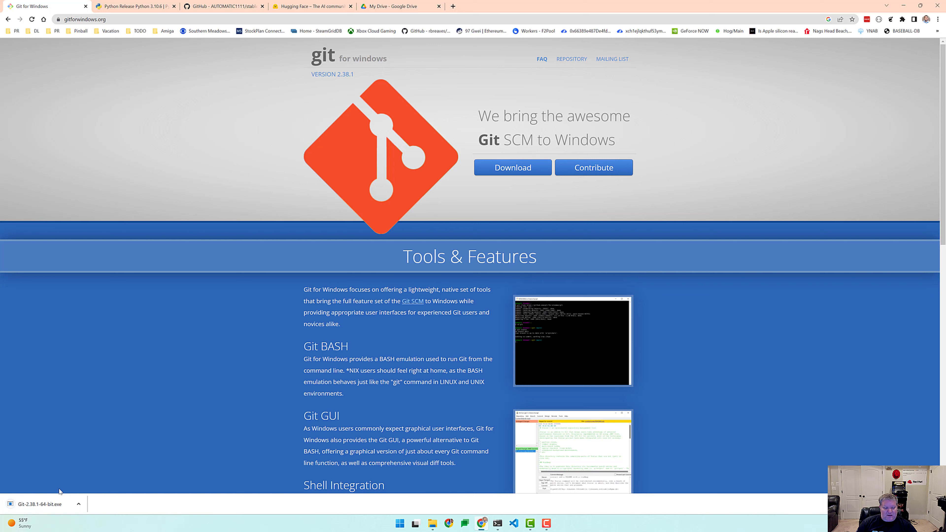
{"action": "left_click", "coordinate": [53, 505]}
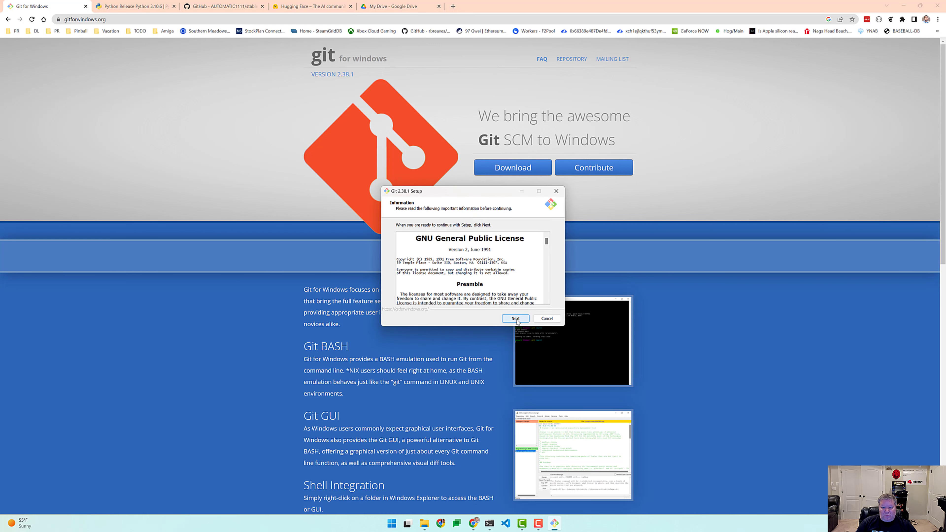
Step: Accept the license and keep the default folder, components, Start Menu folder, Vim editor and branch naming
{"action": "left_click", "coordinate": [516, 319]}
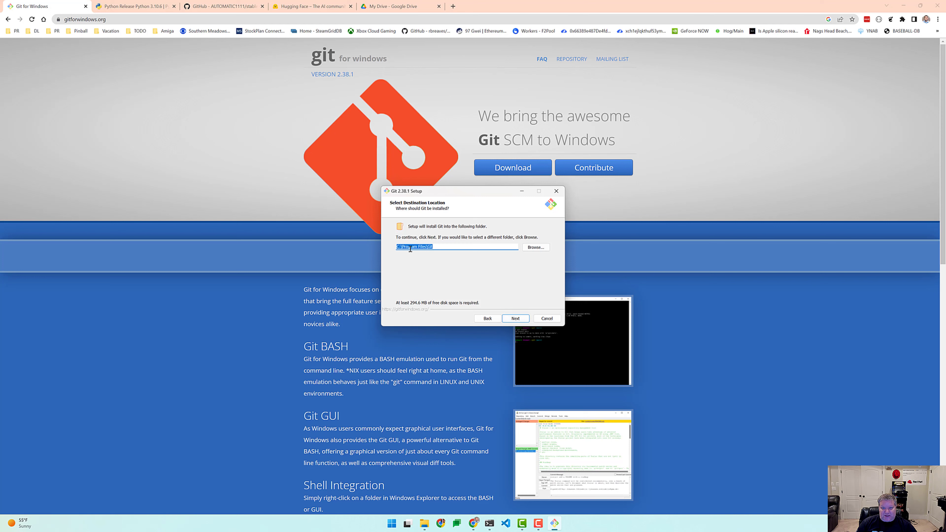
{"action": "left_click", "coordinate": [514, 319]}
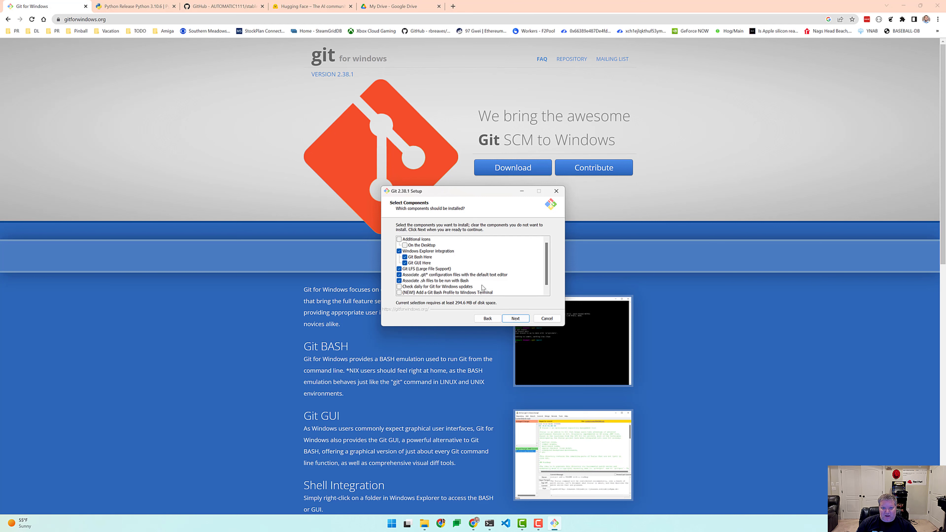
{"action": "scroll", "coordinate": [443, 258], "scroll_direction": "down", "scroll_amount": 1}
{"action": "left_click", "coordinate": [515, 319]}
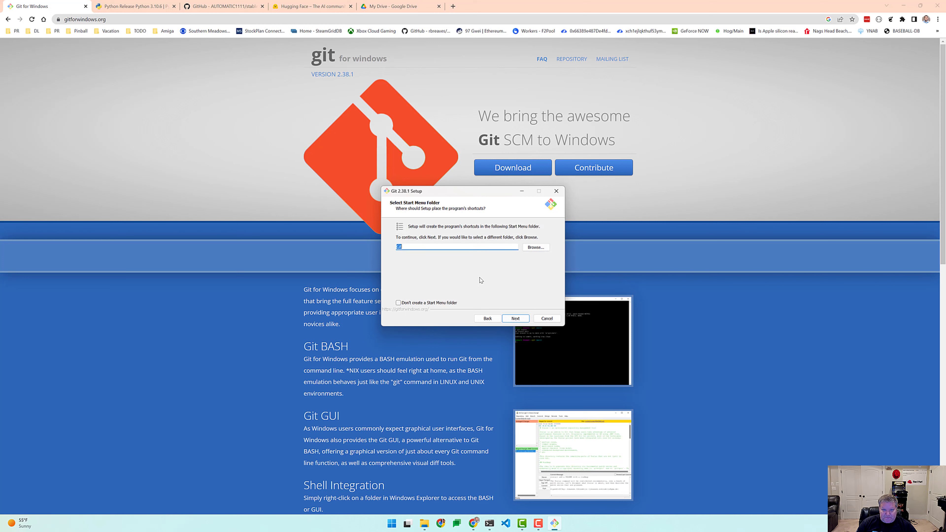
{"action": "left_click", "coordinate": [516, 318]}
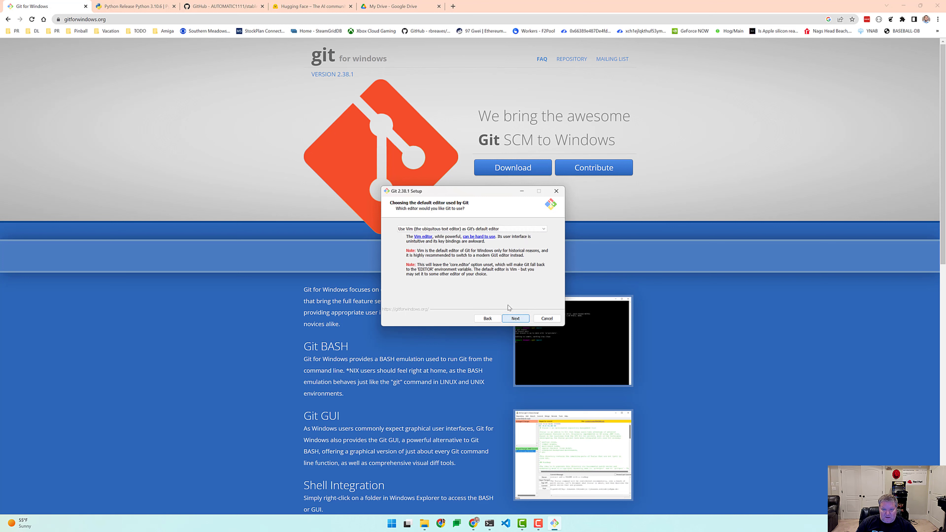
{"action": "left_click", "coordinate": [518, 320]}
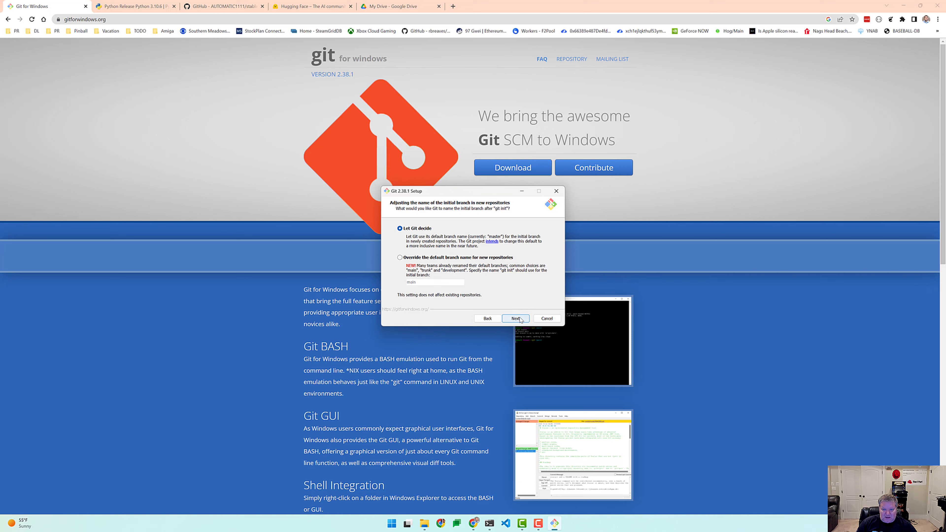
{"action": "left_click", "coordinate": [518, 319]}
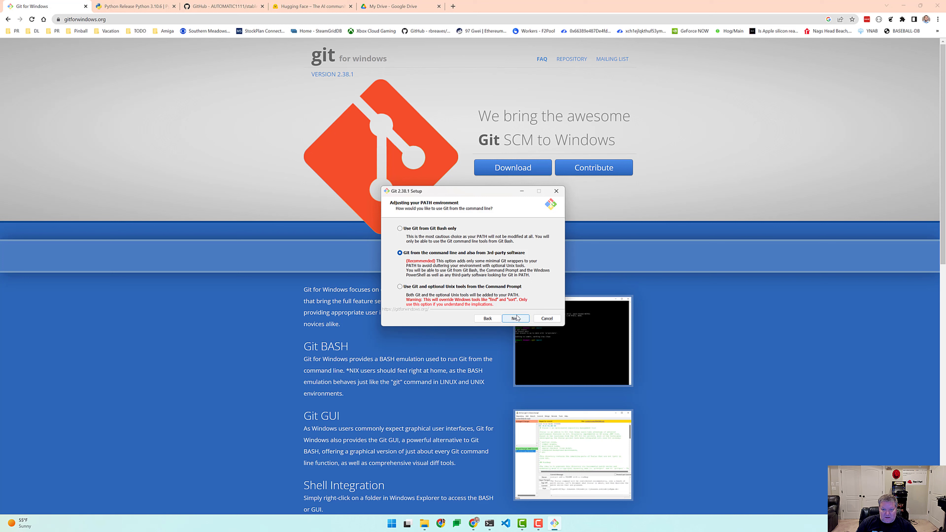
Step: Keep the recommended PATH, OpenSSL, line-ending, MinTTY, pull and credential defaults, then install
{"action": "left_click", "coordinate": [517, 319]}
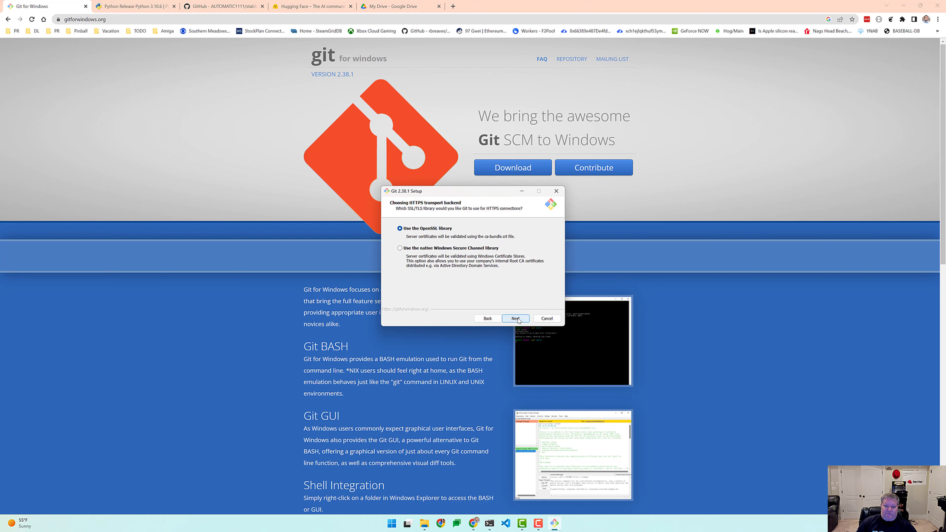
{"action": "left_click", "coordinate": [517, 319]}
{"action": "left_click", "coordinate": [517, 319]}
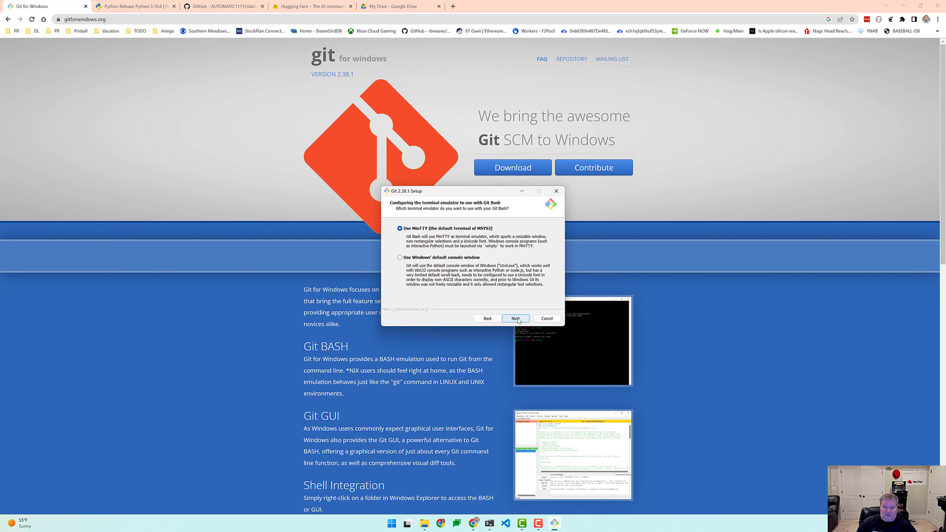
{"action": "left_click", "coordinate": [517, 319]}
{"action": "left_click", "coordinate": [517, 319]}
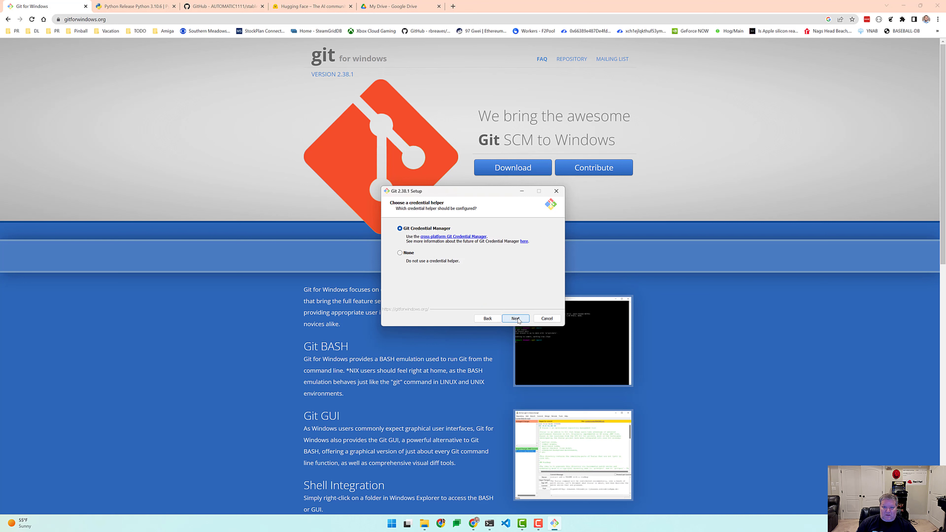
{"action": "left_click", "coordinate": [517, 319]}
{"action": "left_click", "coordinate": [517, 319]}
{"action": "left_click", "coordinate": [517, 319]}
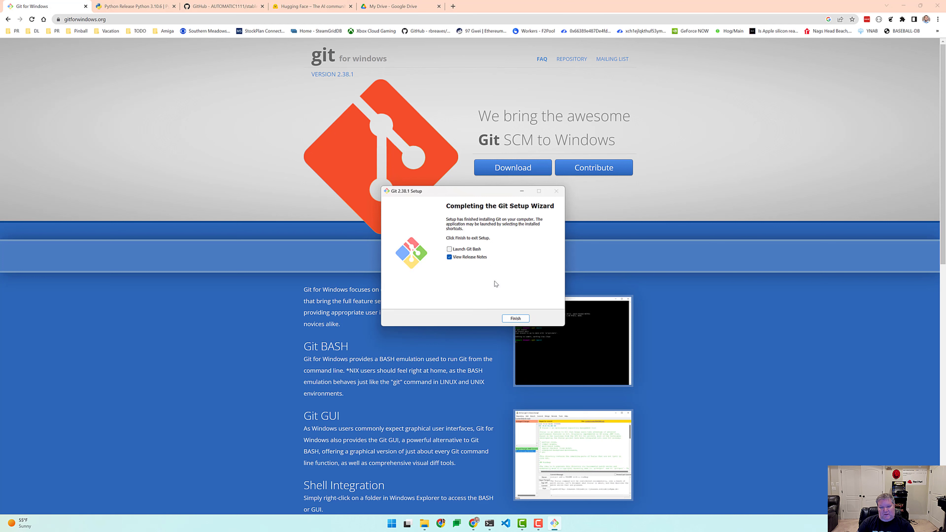
Step: Finish setup launching Git Bash without release notes, then enlarge its text and window
{"action": "left_click", "coordinate": [450, 256]}
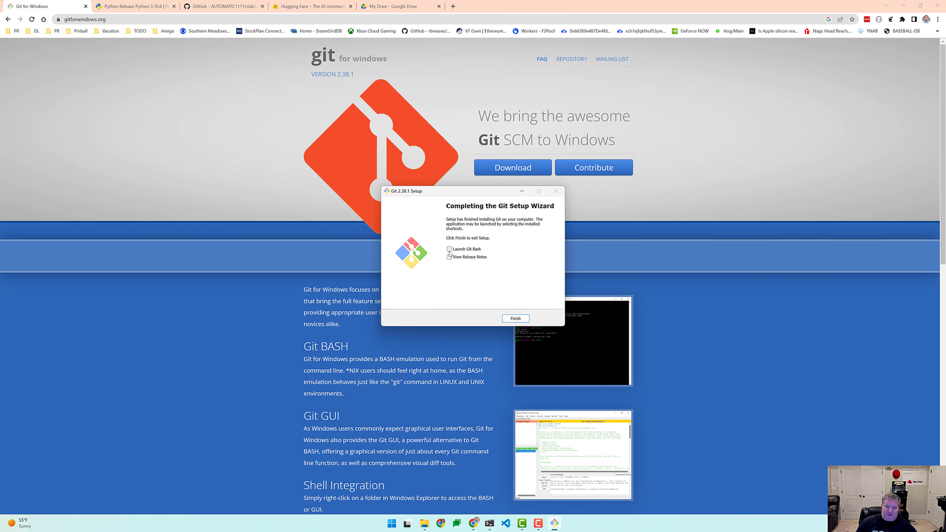
{"action": "left_click", "coordinate": [450, 249]}
{"action": "left_click", "coordinate": [518, 321]}
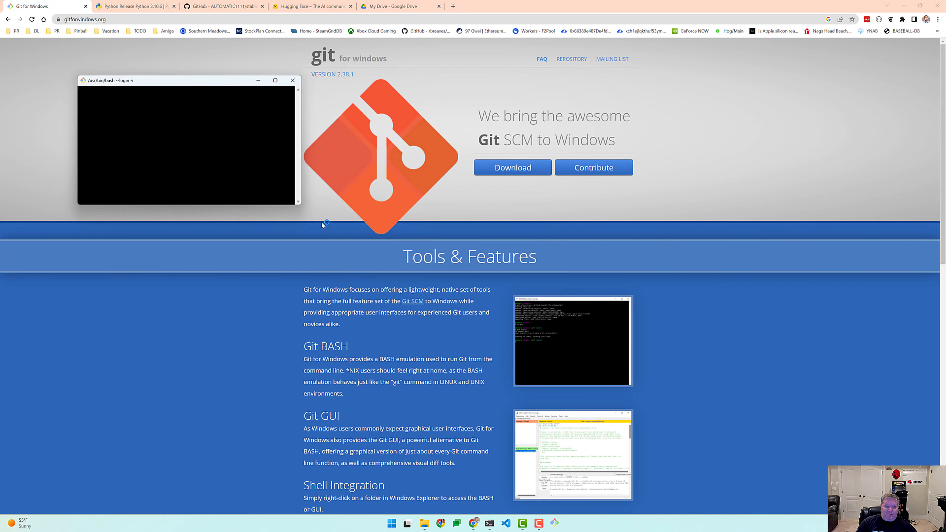
{"action": "key", "text": "ctrl+plus"}
{"action": "key", "text": "ctrl+plus"}
{"action": "key", "text": "ctrl+plus"}
{"action": "key", "text": "ctrl+plus"}
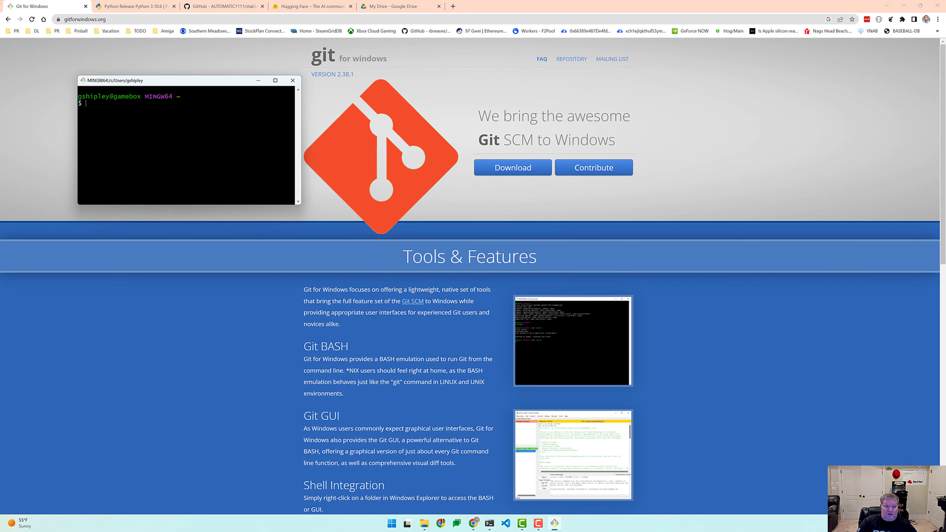
{"action": "key", "text": "ctrl+plus"}
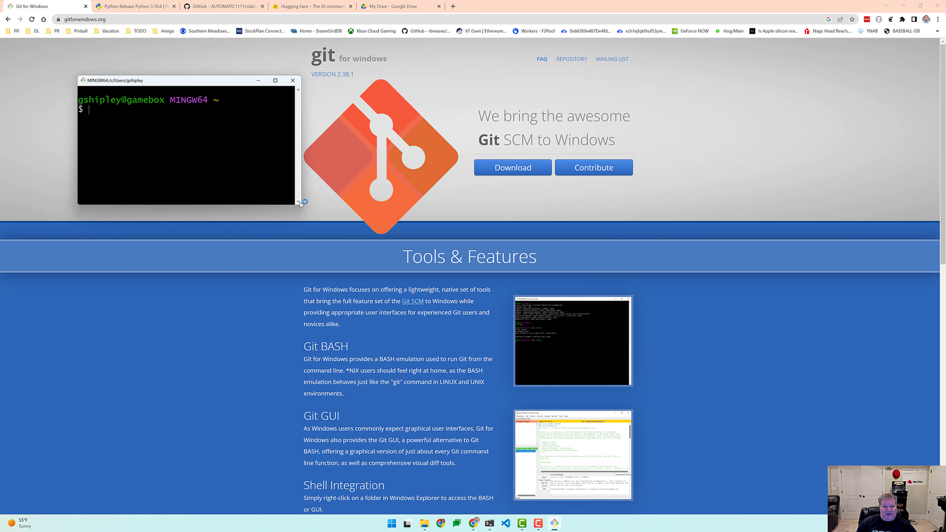
{"action": "left_click_drag", "start_coordinate": [302, 205], "coordinate": [740, 395]}
Step: Check the current folder with pwd, then create the code and code/ai folders and move into ai
{"action": "type", "text": "pwd"}
{"action": "key", "text": "Return"}
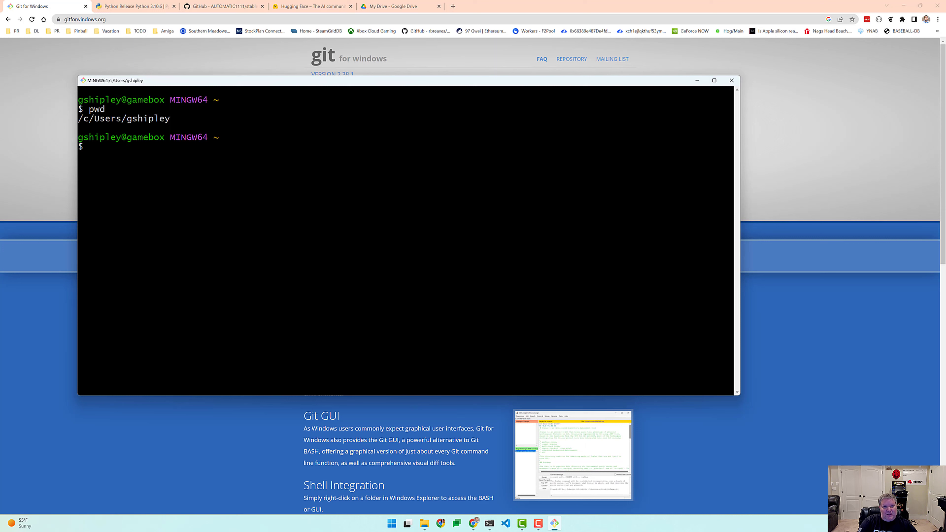
{"action": "type", "text": "mkdir code"}
{"action": "key", "text": "Return"}
{"action": "type", "text": "cd code"}
{"action": "key", "text": "Return"}
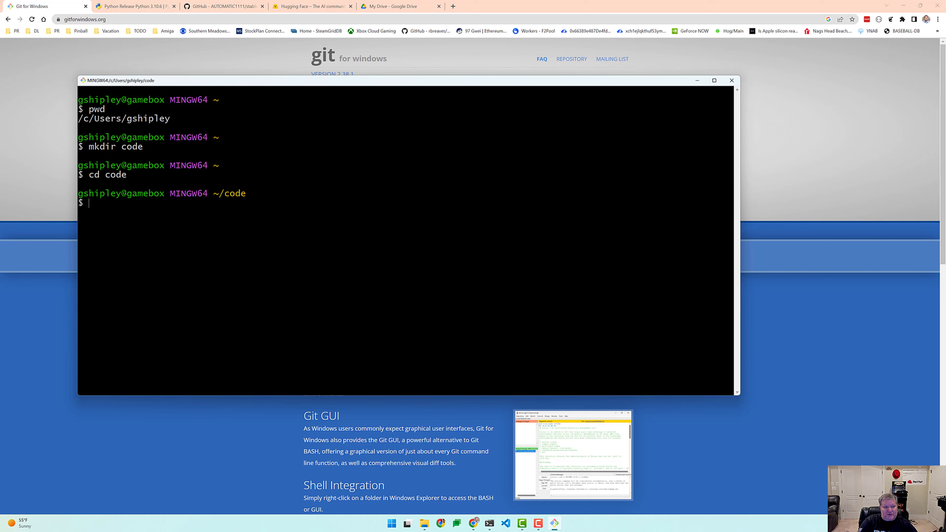
{"action": "type", "text": "mkdir"}
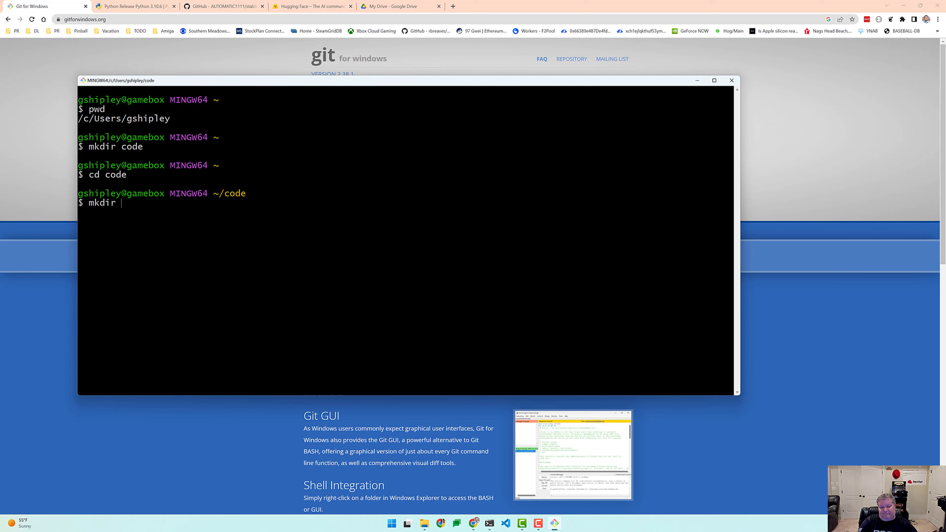
{"action": "type", "text": " a"}
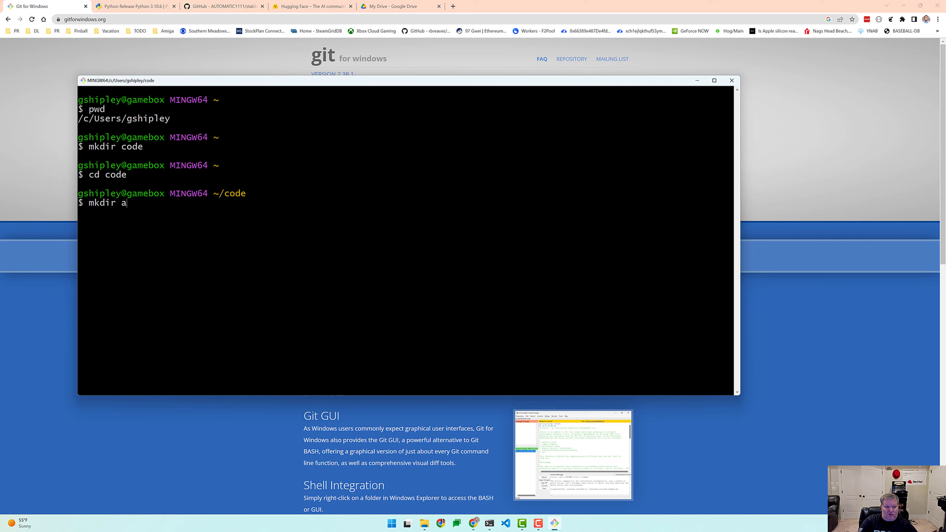
{"action": "type", "text": "ai"}
{"action": "key", "text": "Return"}
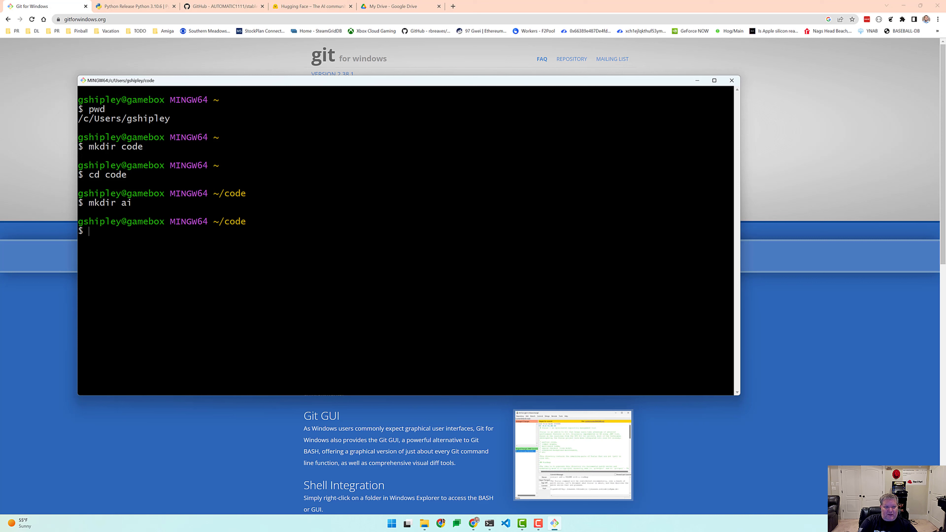
{"action": "key", "text": "Return"}
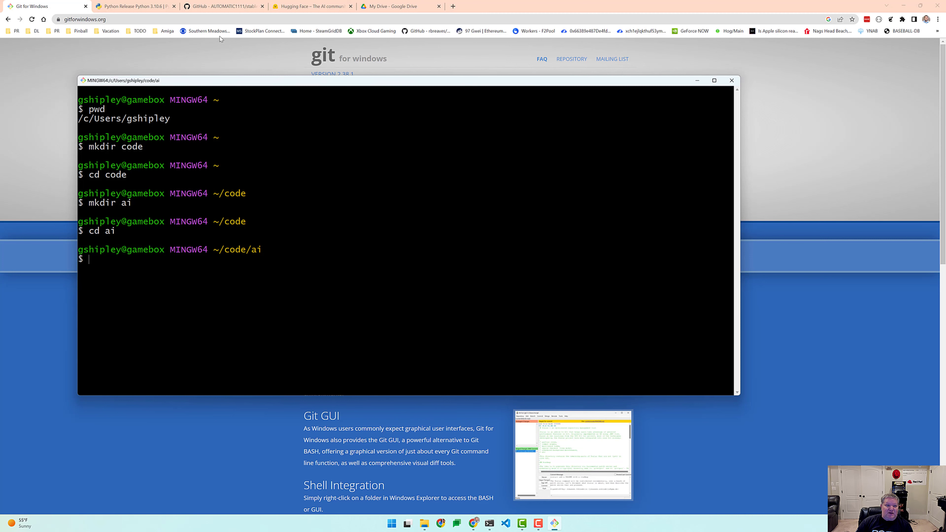
Step: Go to the AUTOMATIC1111/stable-diffusion-webui GitHub page and show its Code clone panel
{"action": "left_click", "coordinate": [223, 7]}
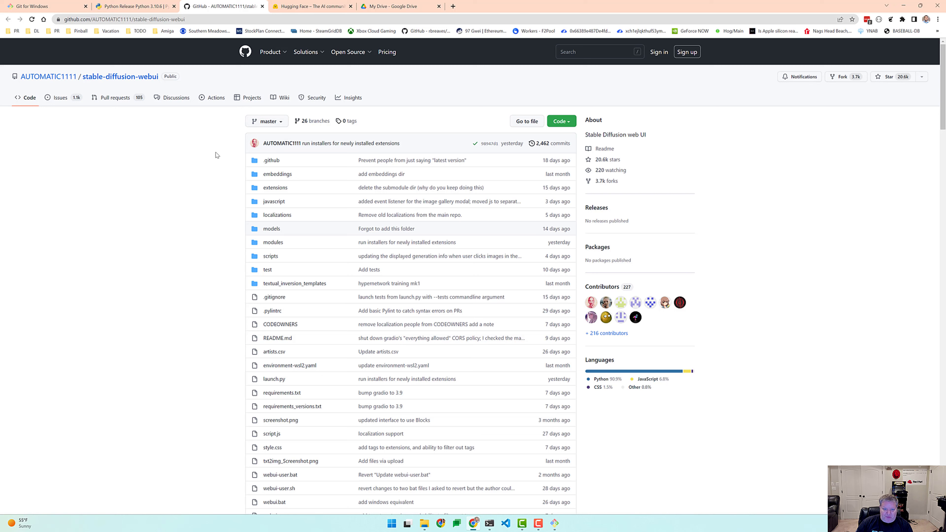
{"action": "left_click", "coordinate": [569, 123]}
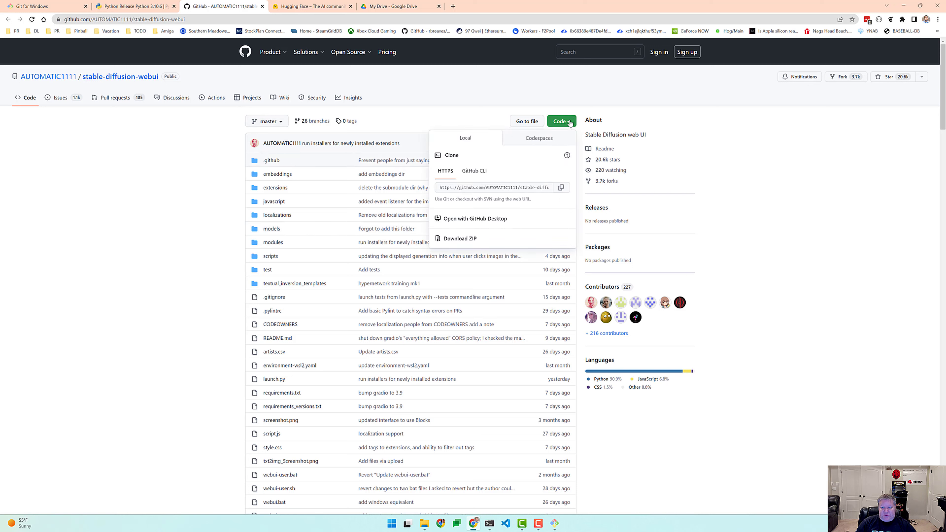
Step: Copy the HTTPS clone URL and paste it after 'git clone' in Git Bash
{"action": "left_click", "coordinate": [562, 189]}
{"action": "left_click", "coordinate": [529, 487]}
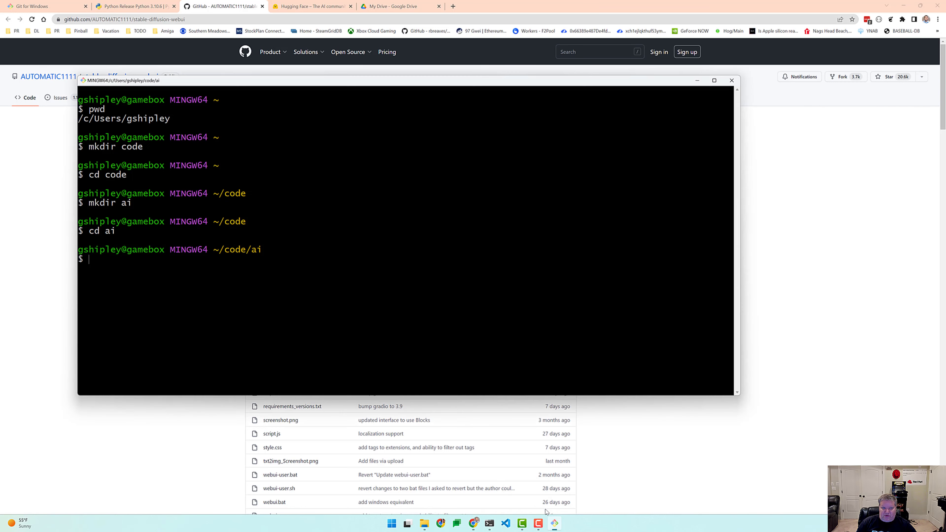
{"action": "type", "text": "git clone"}
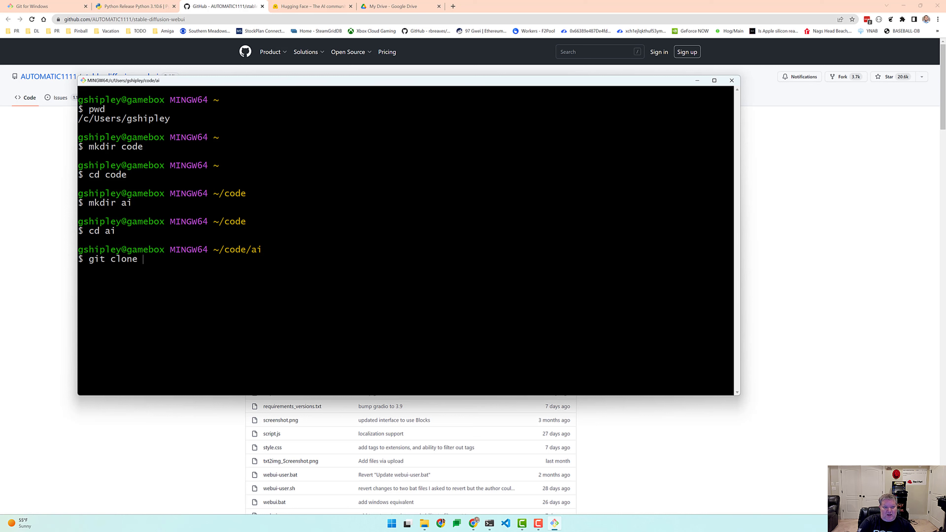
{"action": "right_click", "coordinate": [158, 268]}
{"action": "left_click", "coordinate": [177, 291]}
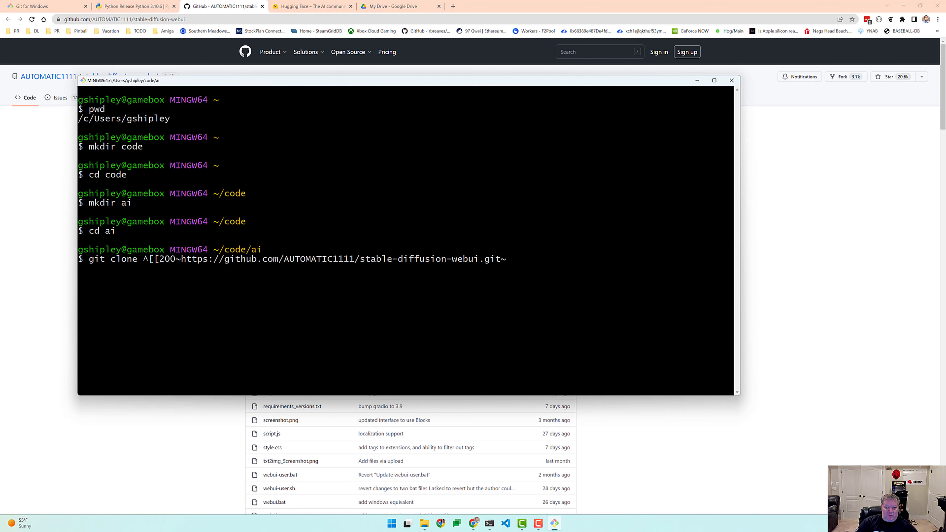
Step: Remove the stray pasted characters and run the clone of stable-diffusion-webui
{"action": "key", "text": "BackSpace"}
{"action": "key", "text": "Left"}
{"action": "key", "text": "BackSpace"}
{"action": "key", "text": "BackSpace"}
{"action": "key", "text": "BackSpace"}
{"action": "key", "text": "BackSpace"}
{"action": "key", "text": "BackSpace"}
{"action": "key", "text": "BackSpace"}
{"action": "key", "text": "BackSpace"}
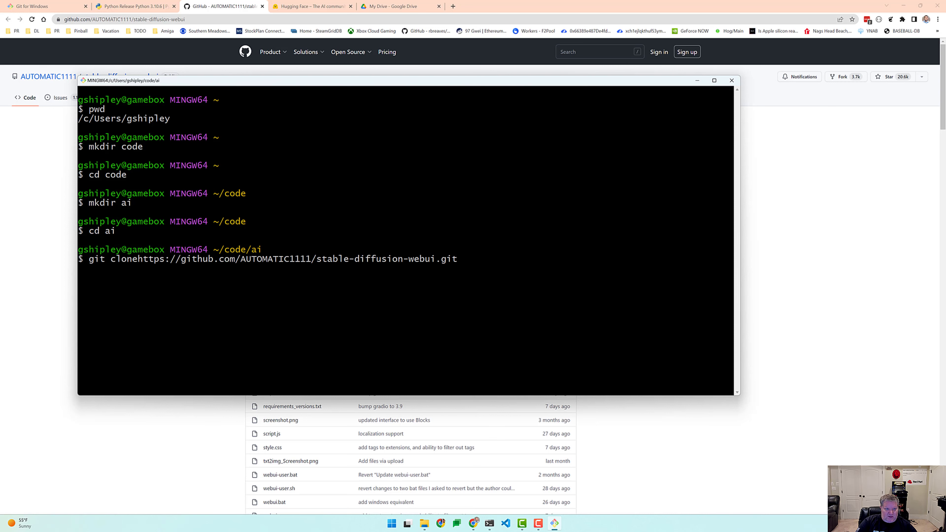
{"action": "key", "text": "Return"}
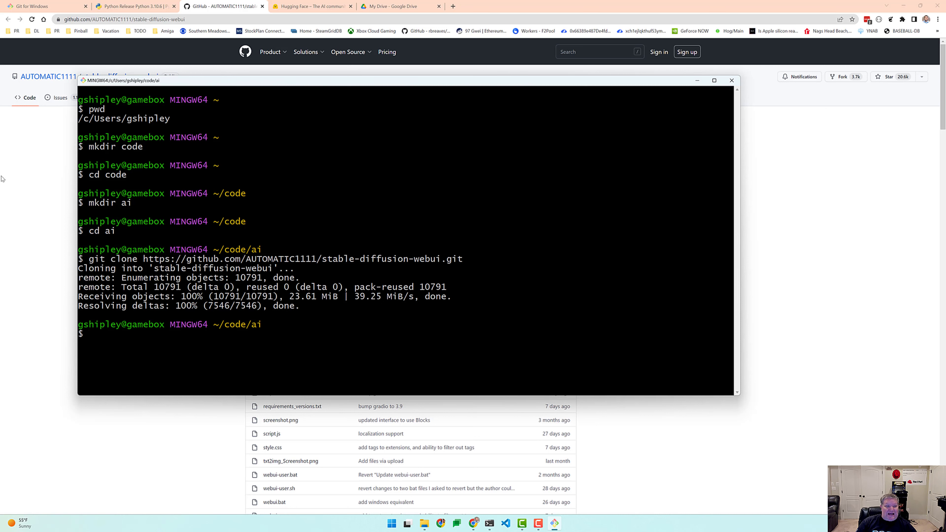
{"action": "left_click", "coordinate": [21, 197]}
Step: Download python-3.10.6-amd64.exe (Windows installer 64-bit) from the Python 3.10.6 release page and launch it
{"action": "left_click", "coordinate": [134, 9]}
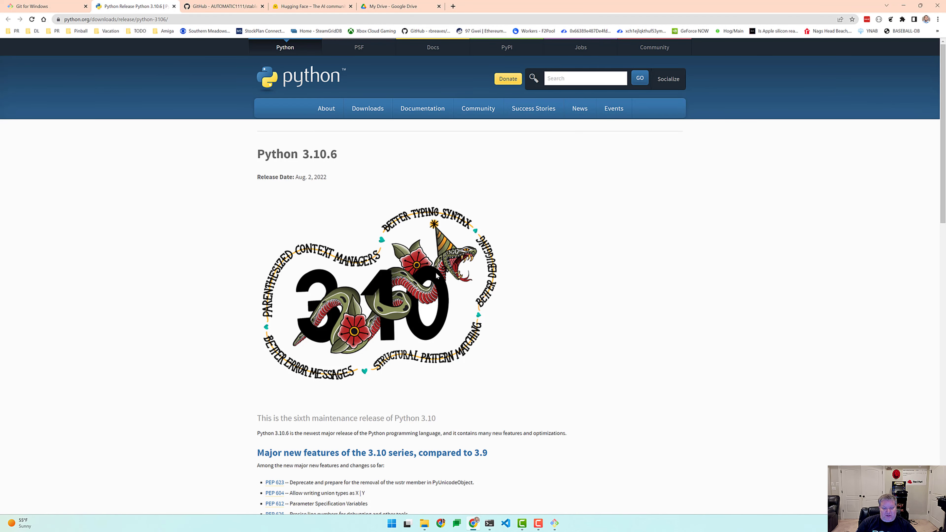
{"action": "scroll", "coordinate": [437, 275], "scroll_direction": "down", "scroll_amount": 4}
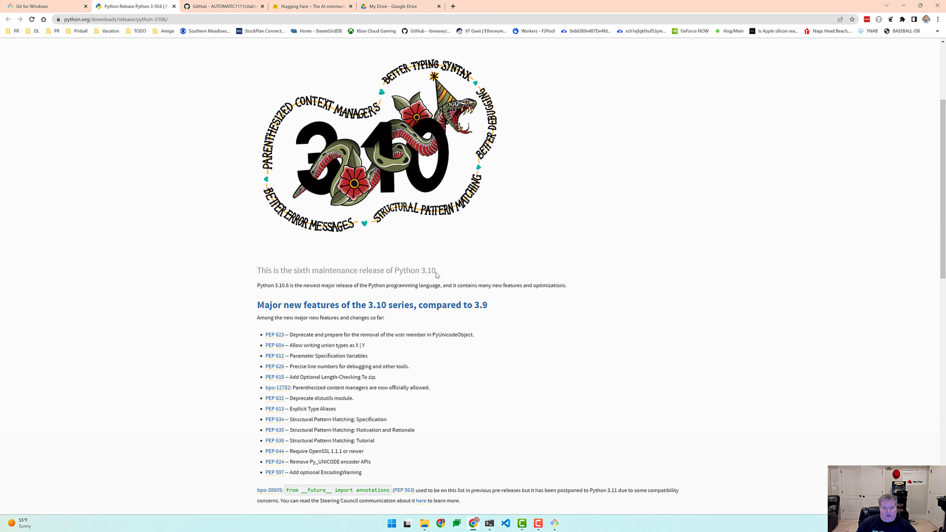
{"action": "scroll", "coordinate": [437, 275], "scroll_direction": "up", "scroll_amount": 4}
{"action": "scroll", "coordinate": [436, 275], "scroll_direction": "down", "scroll_amount": 18}
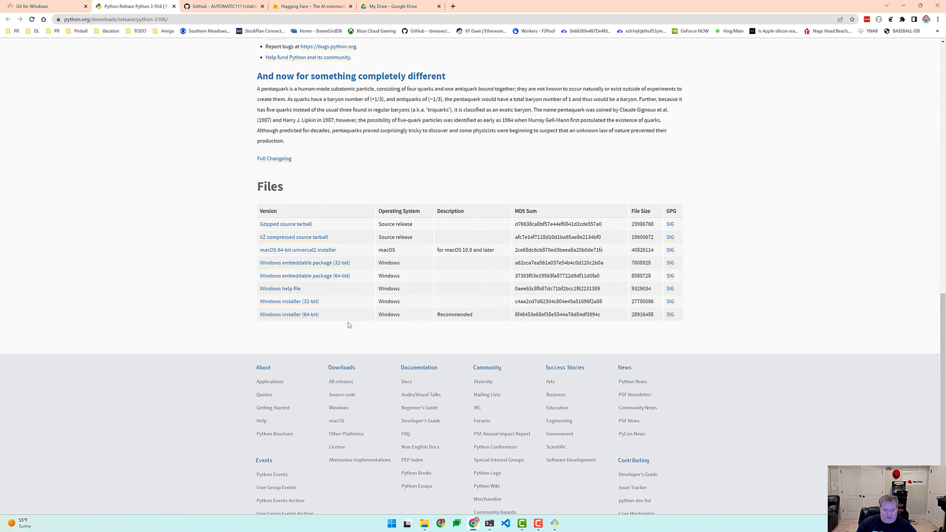
{"action": "left_click", "coordinate": [297, 315]}
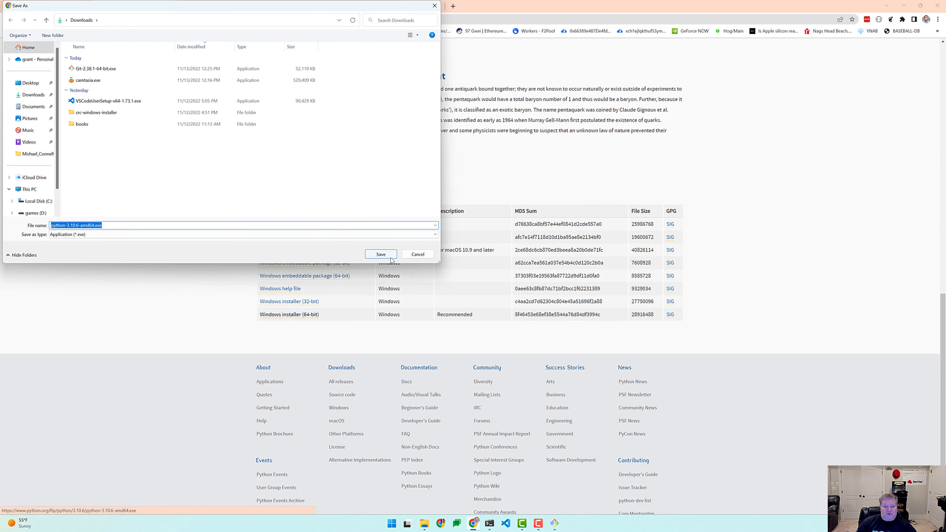
{"action": "left_click", "coordinate": [387, 255]}
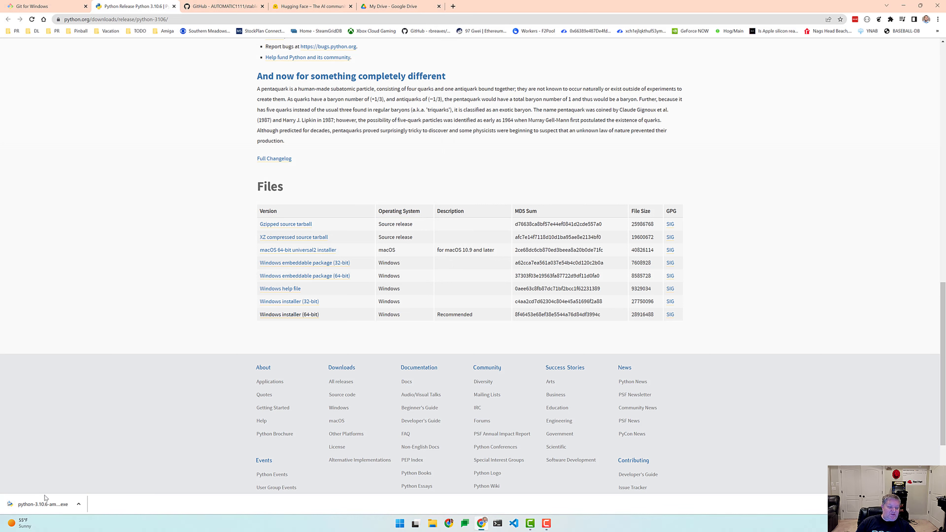
{"action": "left_click", "coordinate": [48, 506]}
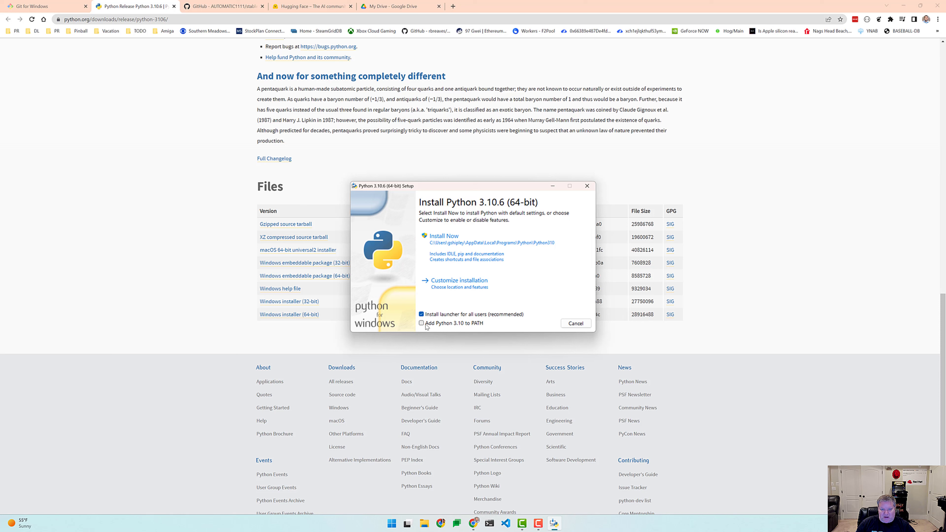
Step: Install Python 3.10.6 with Add Python 3.10 to PATH ticked and close the setup
{"action": "left_click", "coordinate": [427, 326]}
{"action": "left_click", "coordinate": [459, 249]}
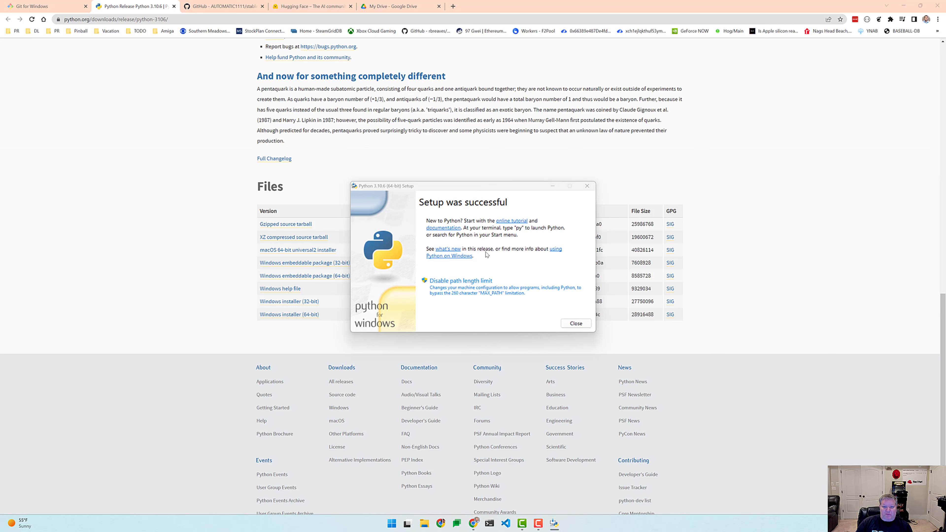
{"action": "left_click", "coordinate": [575, 323]}
{"action": "left_click", "coordinate": [497, 523]}
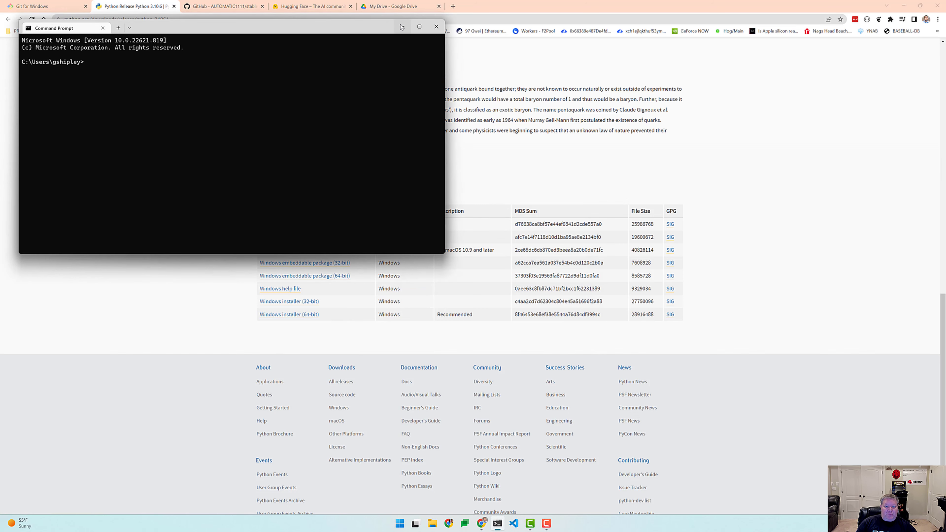
Step: Maximize Command Prompt, enlarge its text, and move into the code\ai folder
{"action": "left_click", "coordinate": [419, 27]}
{"action": "key", "text": "ctrl+plus"}
{"action": "key", "text": "ctrl+plus"}
{"action": "key", "text": "ctrl+plus"}
{"action": "key", "text": "ctrl+plus"}
{"action": "key", "text": "ctrl+plus"}
{"action": "key", "text": "ctrl+plus"}
{"action": "key", "text": "ctrl+plus"}
{"action": "key", "text": "ctrl+plus"}
{"action": "key", "text": "ctrl+plus"}
{"action": "type", "text": "cd code"}
{"action": "key", "text": "Return"}
{"action": "type", "text": "cd ai"}
{"action": "key", "text": "Return"}
Step: Start the Python 3.10.6 interpreter, then exit it with Ctrl+Z and Enter
{"action": "type", "text": "python"}
{"action": "key", "text": "Return"}
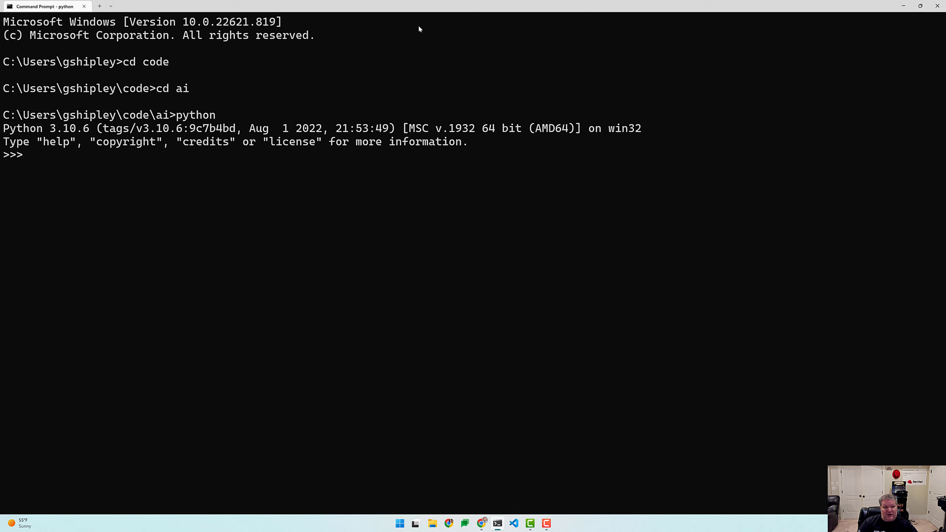
{"action": "type", "text": "quit"}
{"action": "key", "text": "Return"}
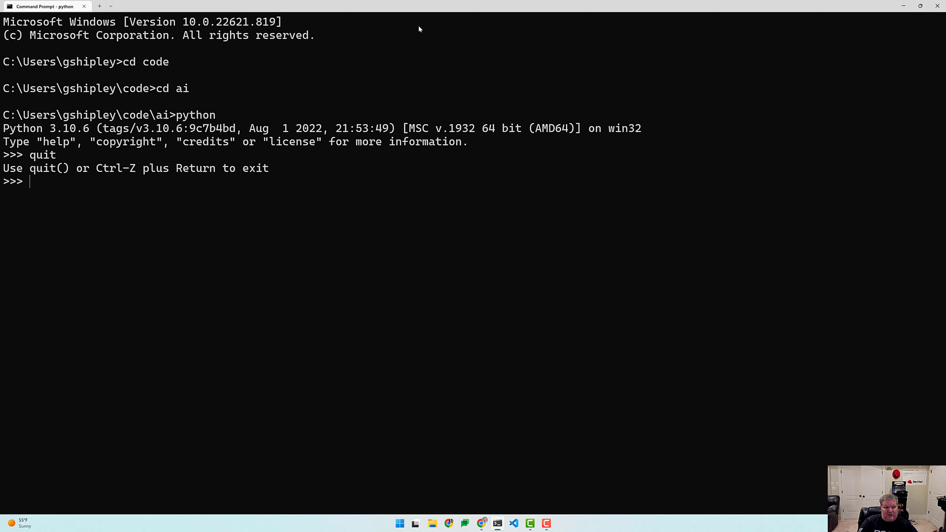
{"action": "key", "text": "ctrl+z"}
{"action": "key", "text": "Return"}
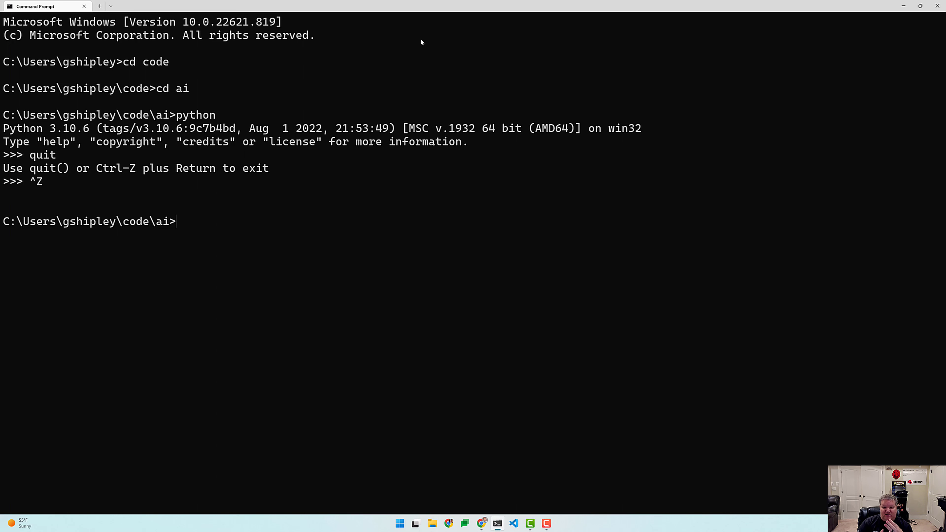
Step: Start a Hugging Face sign-up, submit the email and password, and decline saving the password
{"action": "left_click", "coordinate": [481, 523]}
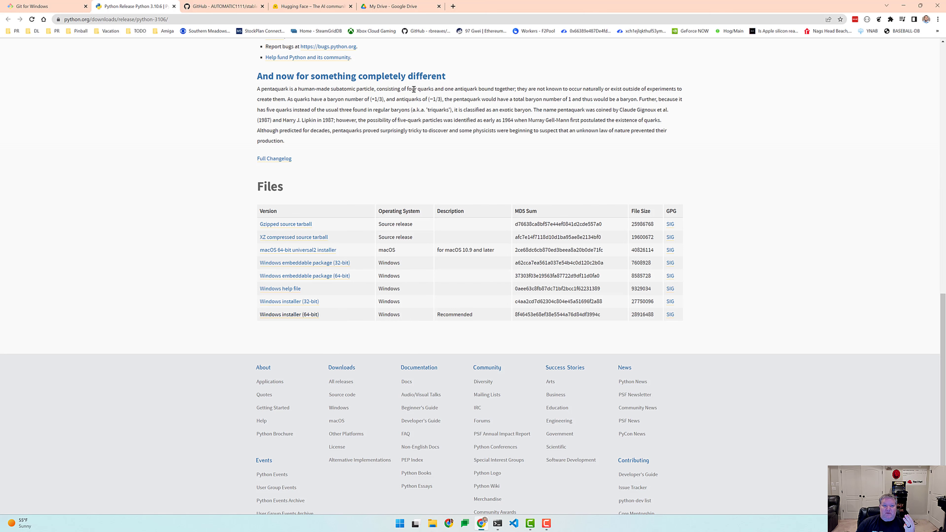
{"action": "left_click", "coordinate": [316, 8]}
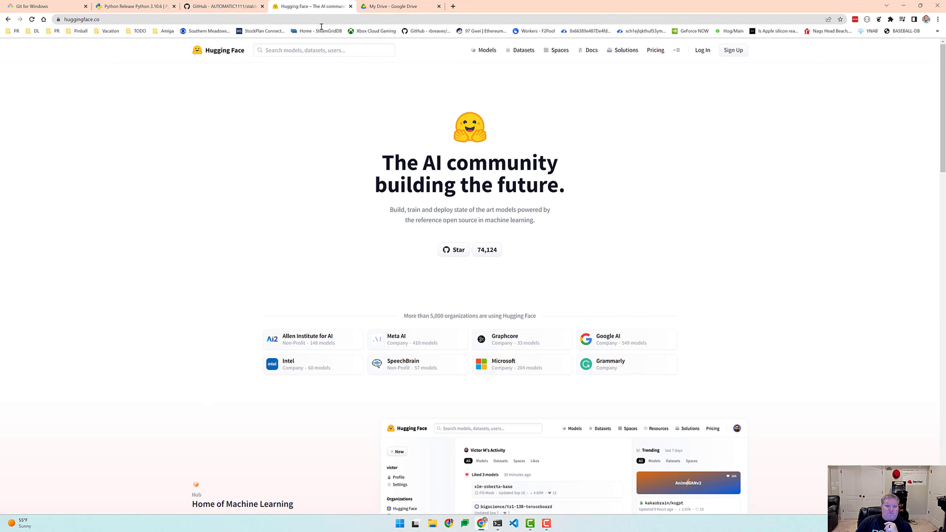
{"action": "left_click", "coordinate": [733, 51]}
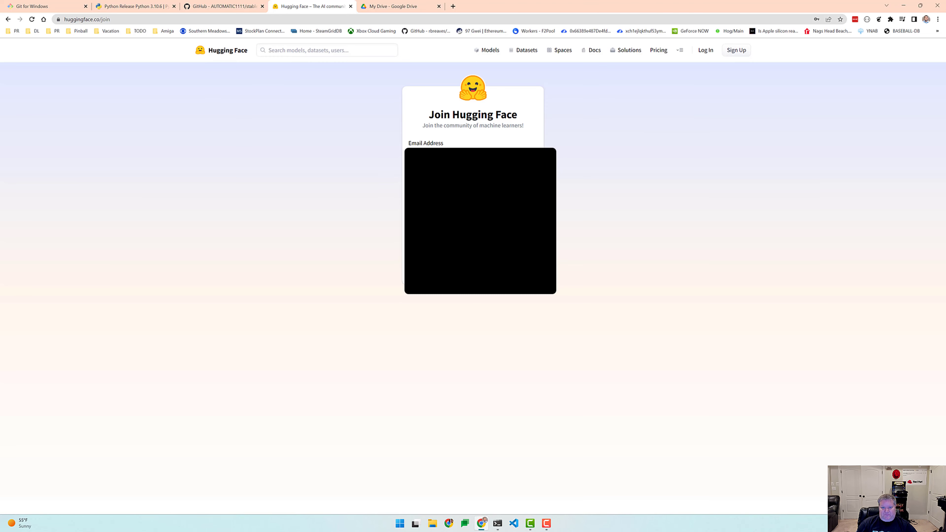
{"action": "key", "text": "Return"}
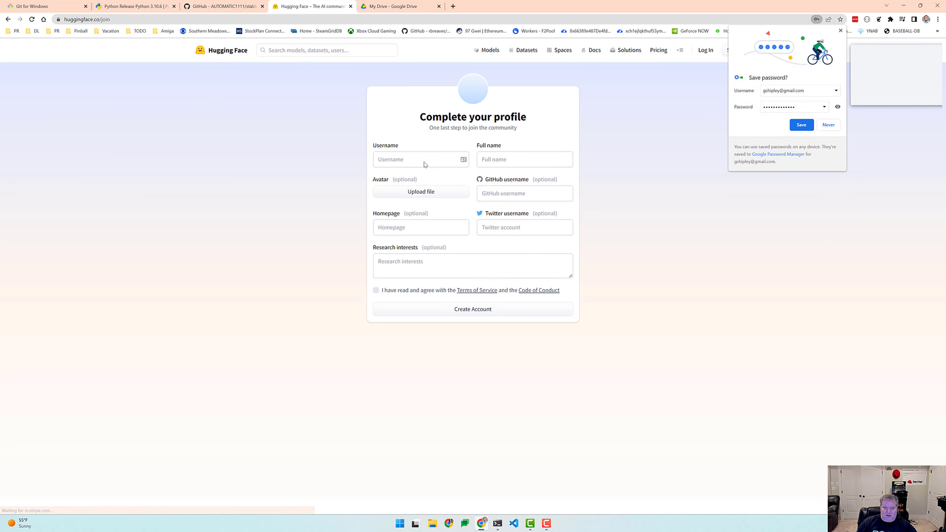
{"action": "left_click", "coordinate": [829, 125]}
{"action": "left_click", "coordinate": [914, 96]}
Step: Enter the username, full name and GitHub username, accept the terms, and create the account
{"action": "left_click", "coordinate": [413, 160]}
{"action": "type", "text": "gshipley"}
{"action": "key", "text": "Tab"}
{"action": "type", "text": "Grant"}
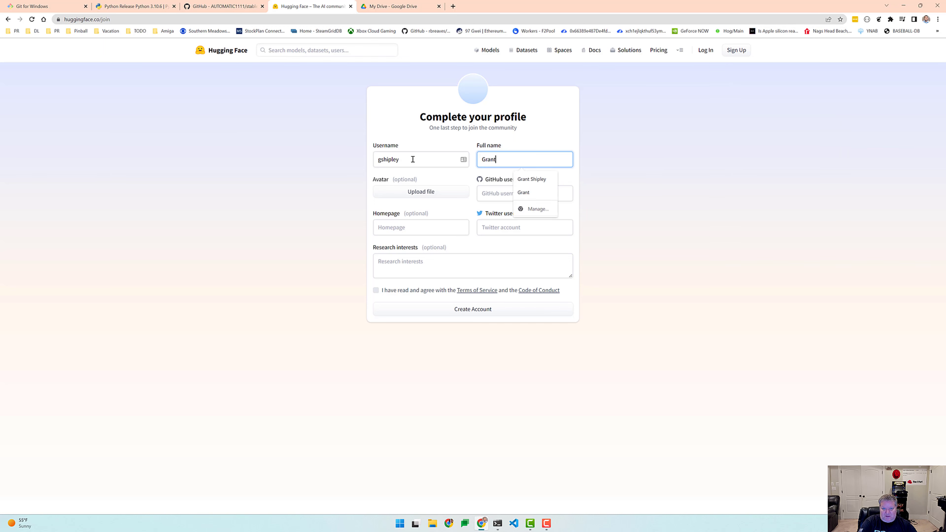
{"action": "key", "text": "Tab"}
{"action": "type", "text": "gshipley"}
{"action": "key", "text": "Tab"}
{"action": "key", "text": "Tab"}
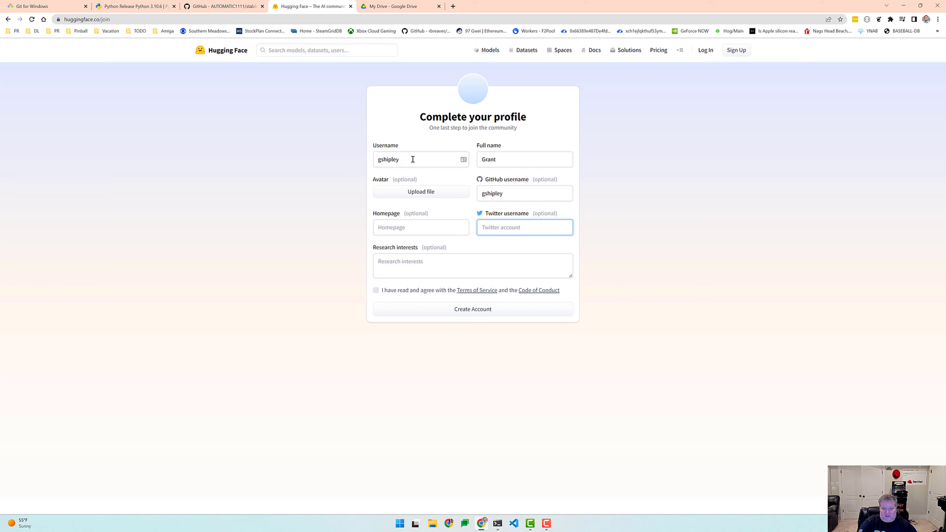
{"action": "left_click", "coordinate": [375, 290]}
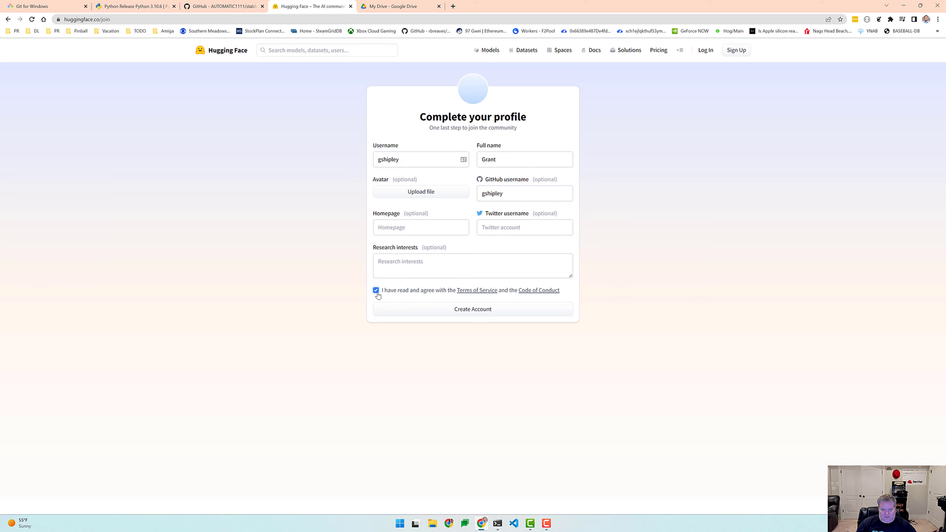
{"action": "left_click", "coordinate": [481, 317]}
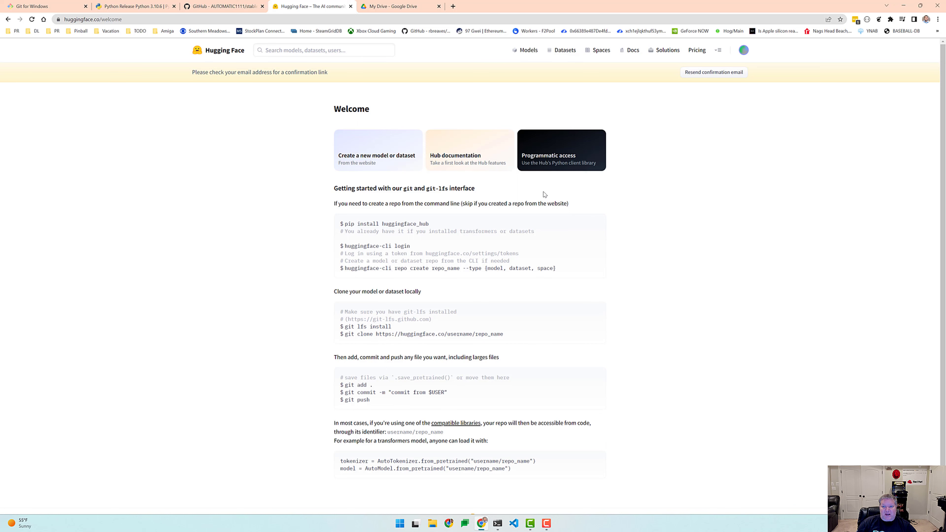
Step: Search Hugging Face models for 'stable d' and open runwayml/stable-diffusion-v1-5 to its weights downloads
{"action": "left_click", "coordinate": [527, 50]}
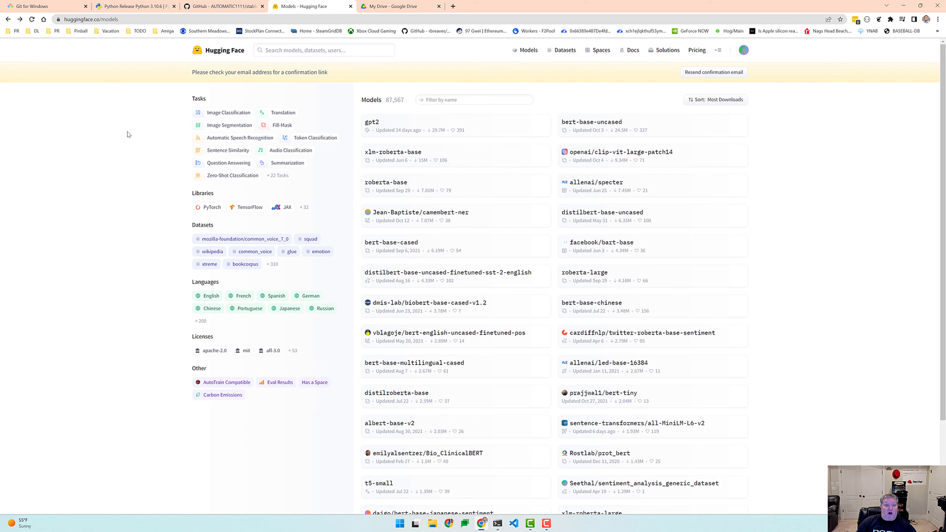
{"action": "left_click", "coordinate": [318, 48]}
{"action": "type", "text": "stabe"}
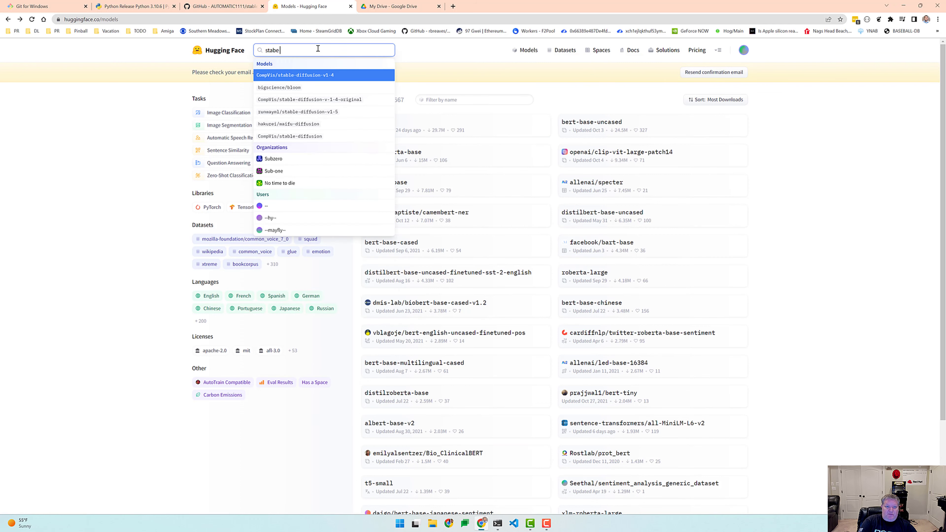
{"action": "key", "text": "BackSpace"}
{"action": "type", "text": "le"}
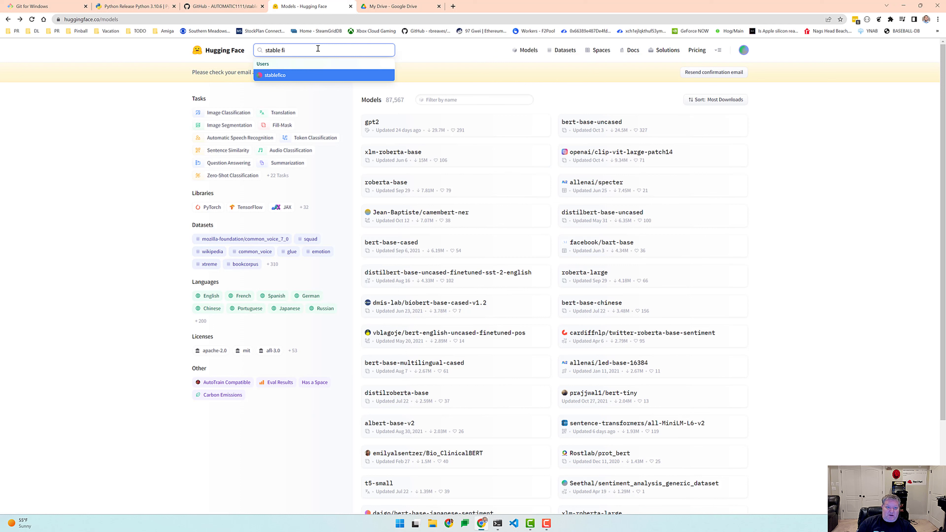
{"action": "type", "text": " d"}
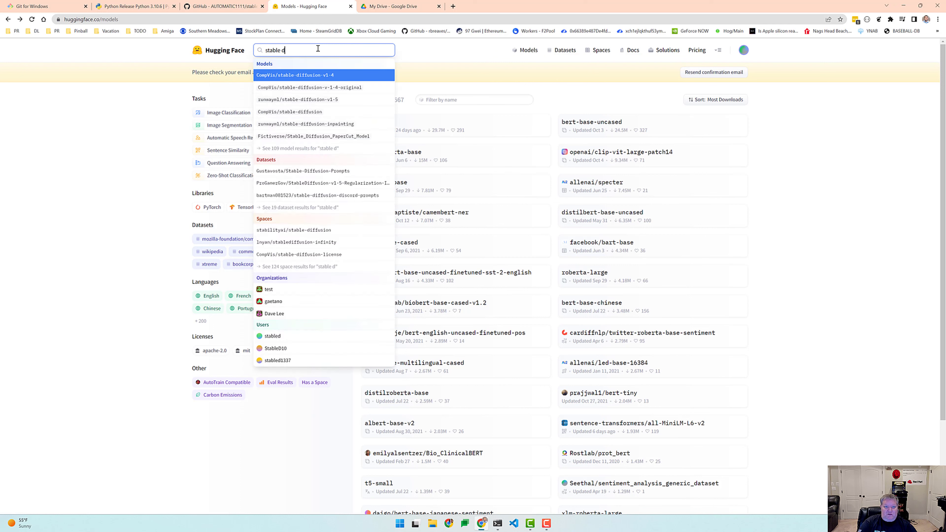
{"action": "left_click", "coordinate": [330, 100]}
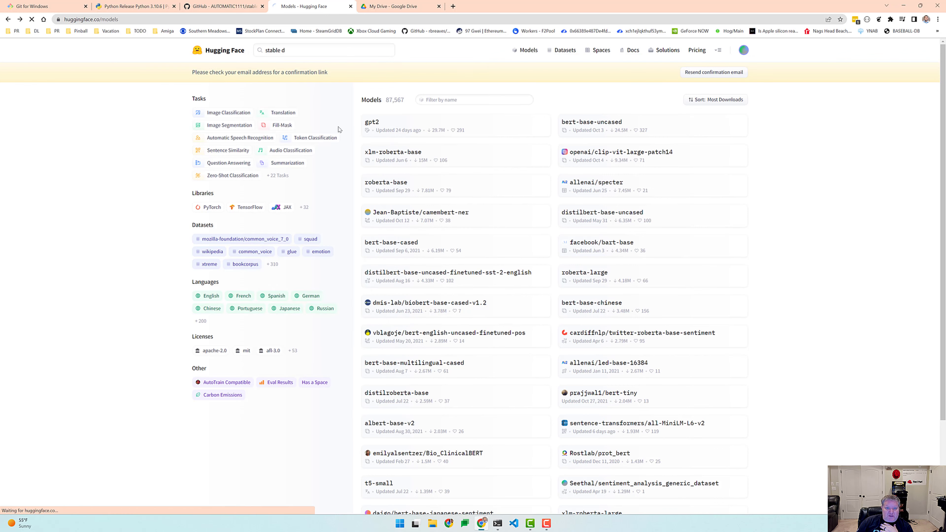
{"action": "scroll", "coordinate": [440, 239], "scroll_direction": "down", "scroll_amount": 6}
{"action": "scroll", "coordinate": [440, 239], "scroll_direction": "down", "scroll_amount": 6}
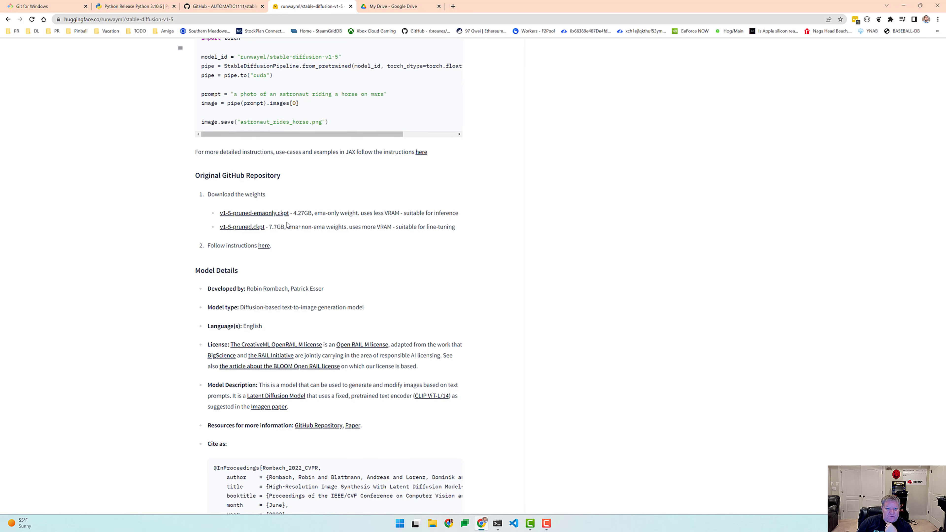
Step: Request v1-5-pruned-emaonly.ckpt, read the restricted-access message at larger zoom, and retry the download
{"action": "left_click", "coordinate": [269, 214]}
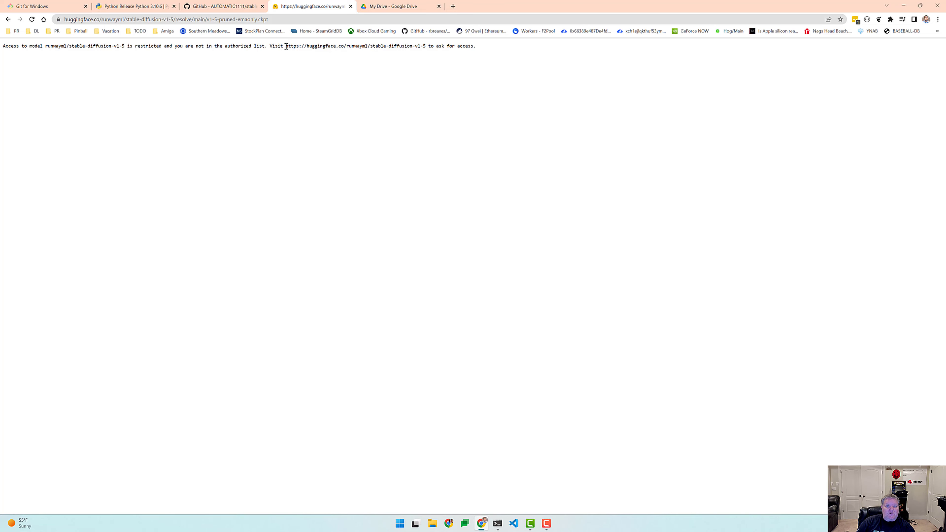
{"action": "left_click_drag", "start_coordinate": [285, 46], "coordinate": [400, 6]}
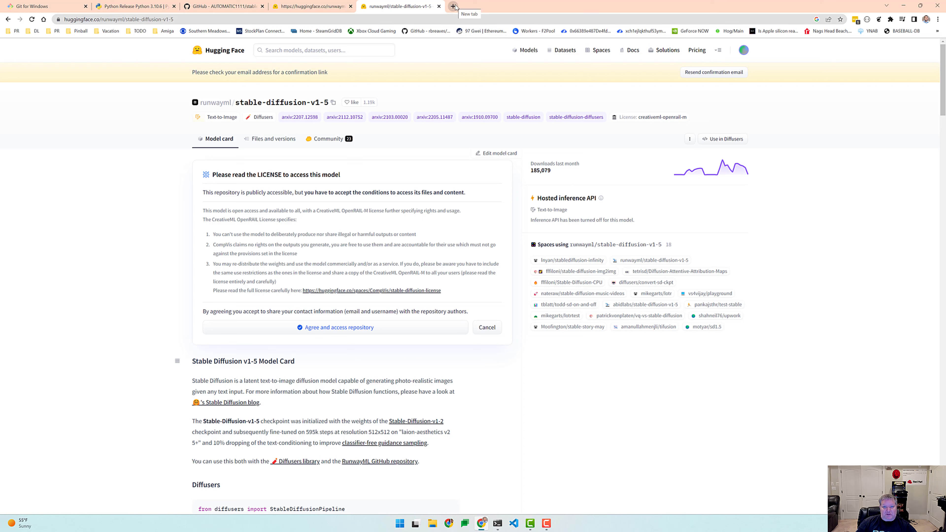
{"action": "left_click_drag", "start_coordinate": [192, 76], "coordinate": [374, 77]}
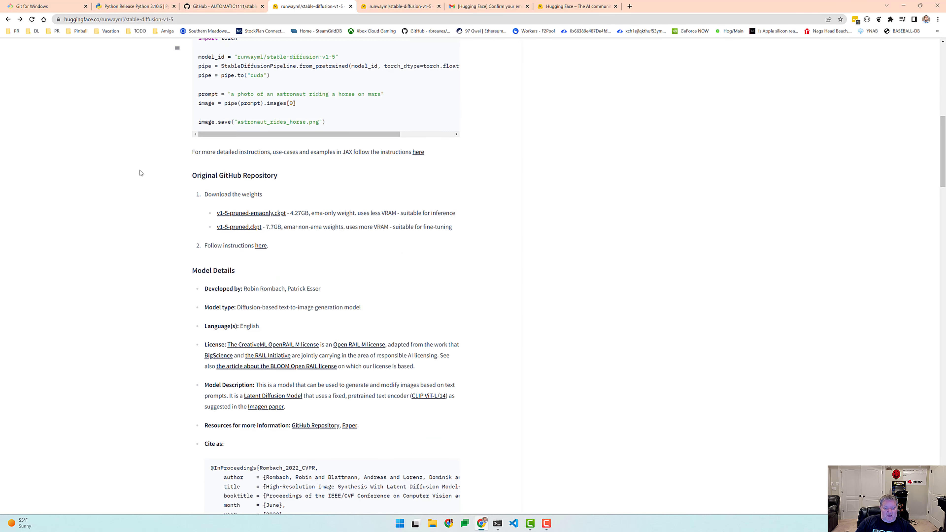
{"action": "scroll", "coordinate": [140, 173], "scroll_direction": "down", "scroll_amount": 4}
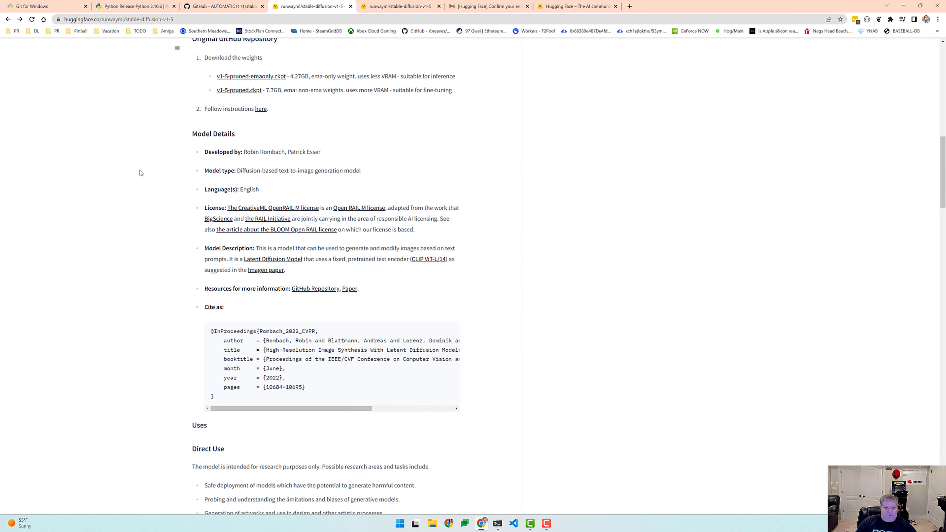
{"action": "scroll", "coordinate": [140, 172], "scroll_direction": "up", "scroll_amount": 6}
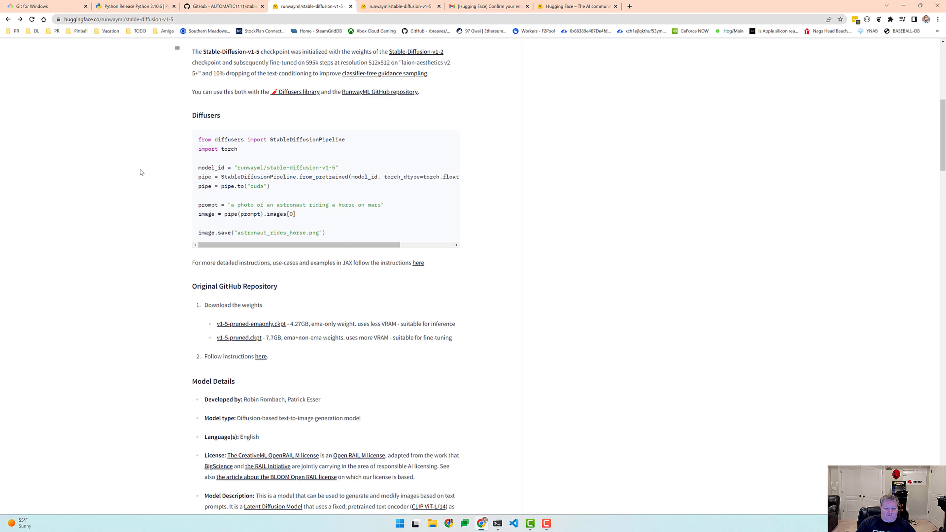
{"action": "scroll", "coordinate": [140, 172], "scroll_direction": "down", "scroll_amount": 3}
{"action": "key", "text": "ctrl+plus"}
{"action": "key", "text": "ctrl+plus"}
{"action": "key", "text": "ctrl+plus"}
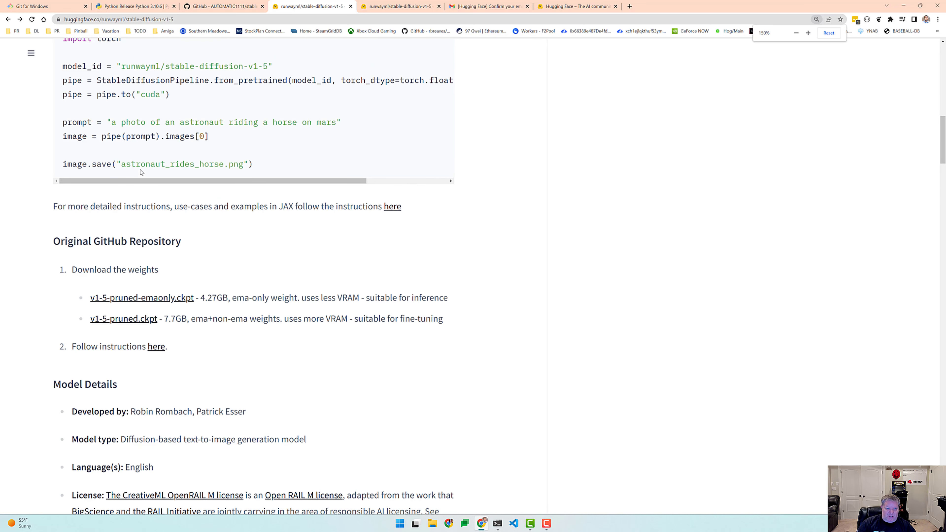
{"action": "left_click", "coordinate": [166, 298]}
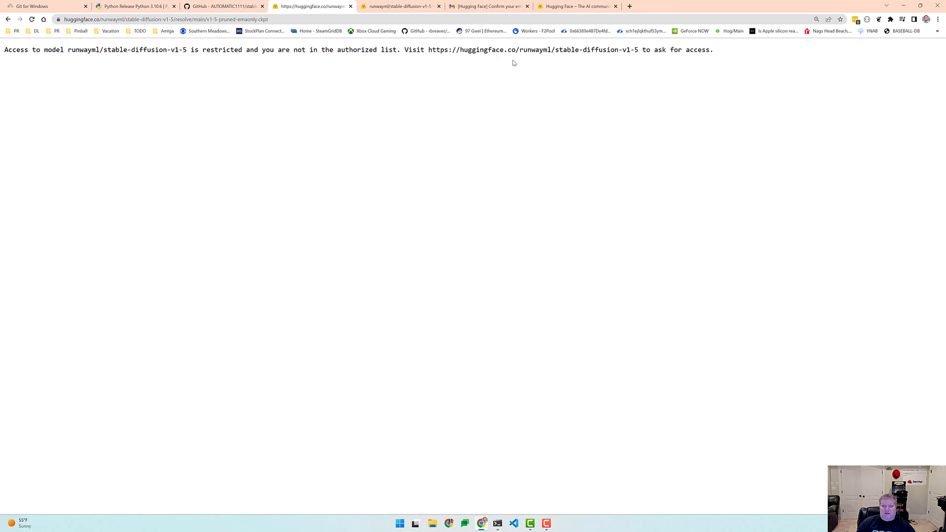
Step: Accept the stable-diffusion-v1-5 license on the model page to gain repository access
{"action": "left_click", "coordinate": [407, 11]}
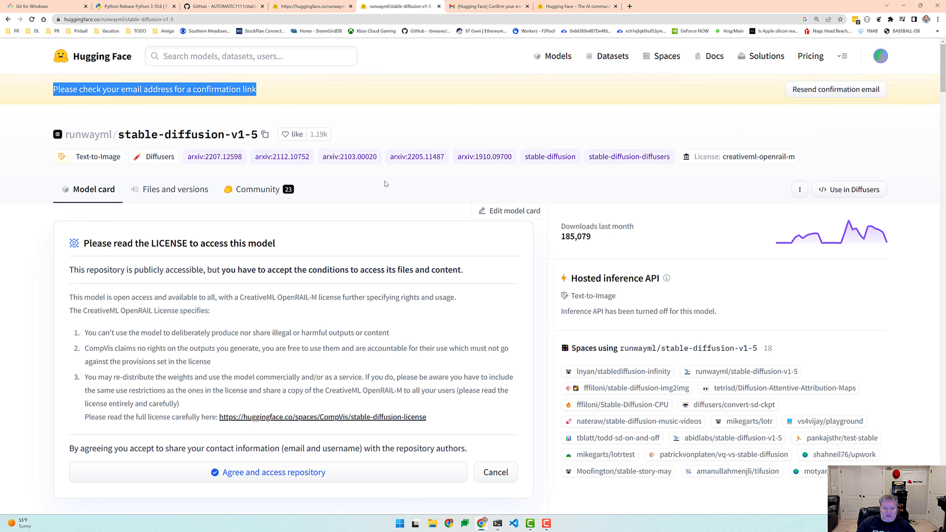
{"action": "scroll", "coordinate": [200, 294], "scroll_direction": "down", "scroll_amount": 2}
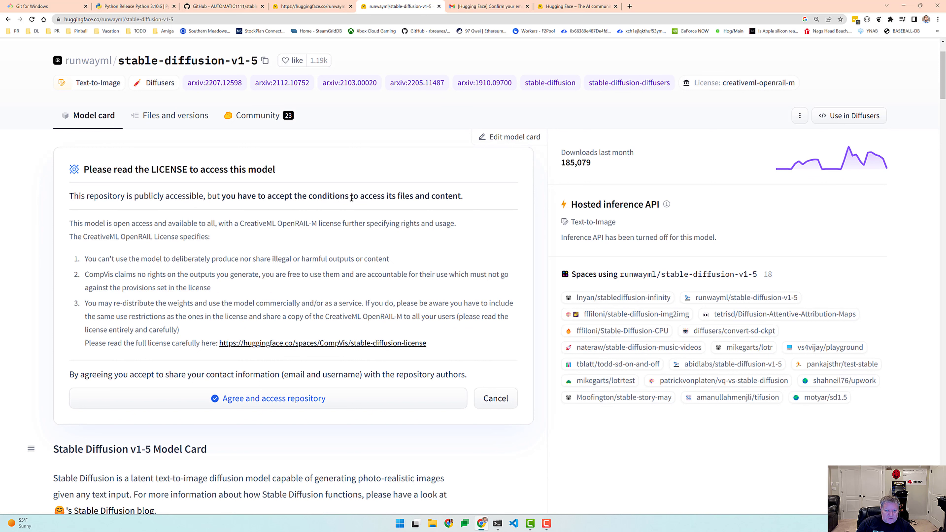
{"action": "scroll", "coordinate": [249, 393], "scroll_direction": "down", "scroll_amount": 2}
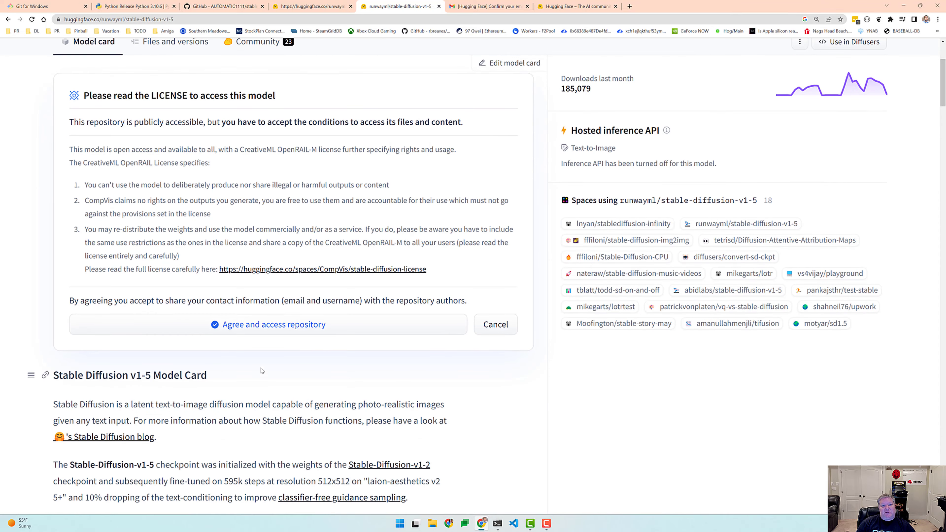
{"action": "left_click", "coordinate": [266, 324]}
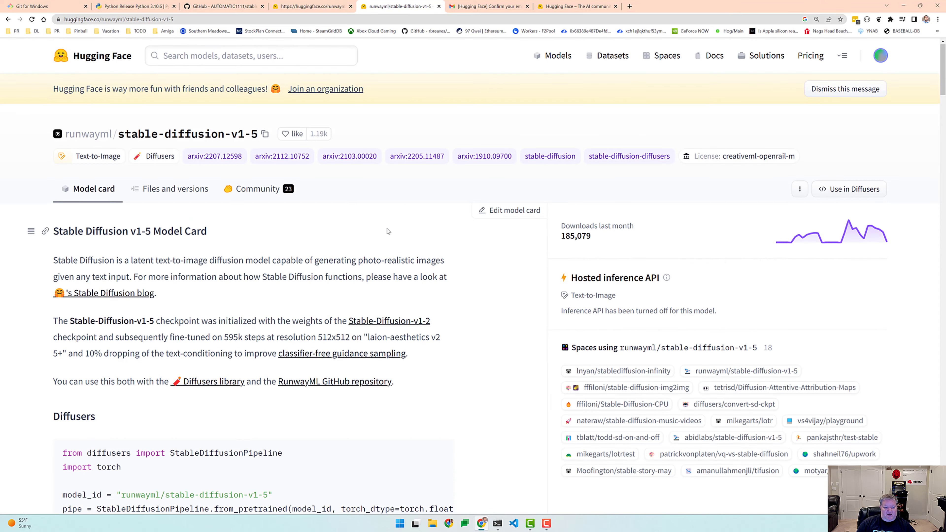
Step: Download v1-5-pruned-emaonly.ckpt and save it into the Downloads folder
{"action": "scroll", "coordinate": [385, 231], "scroll_direction": "down", "scroll_amount": 12}
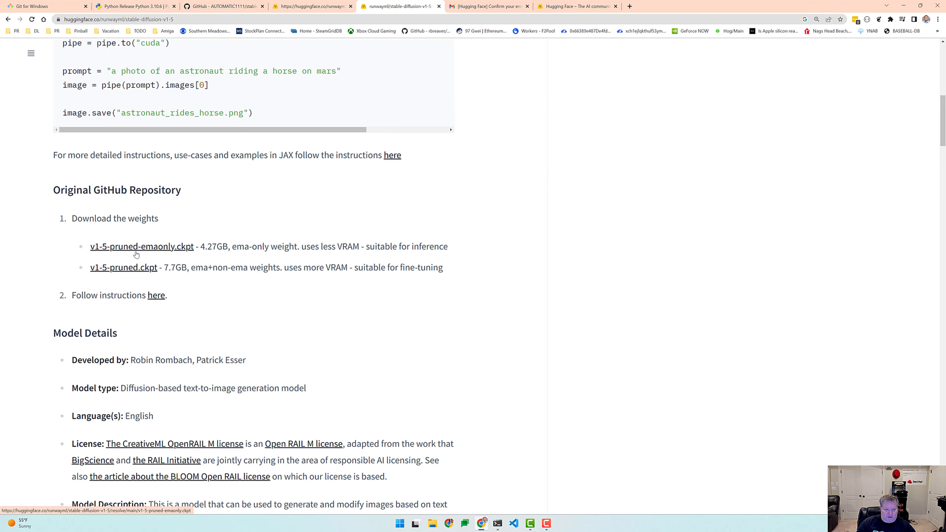
{"action": "left_click", "coordinate": [136, 247]}
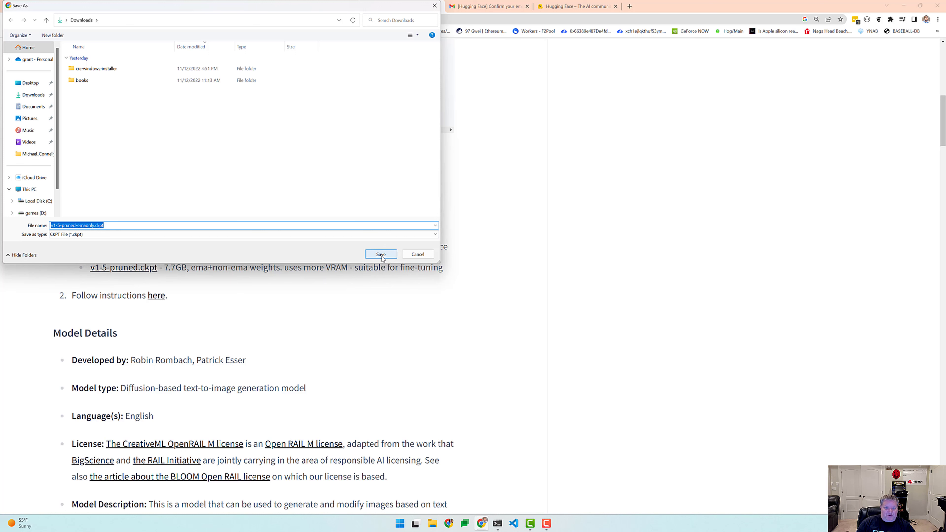
{"action": "left_click", "coordinate": [370, 255]}
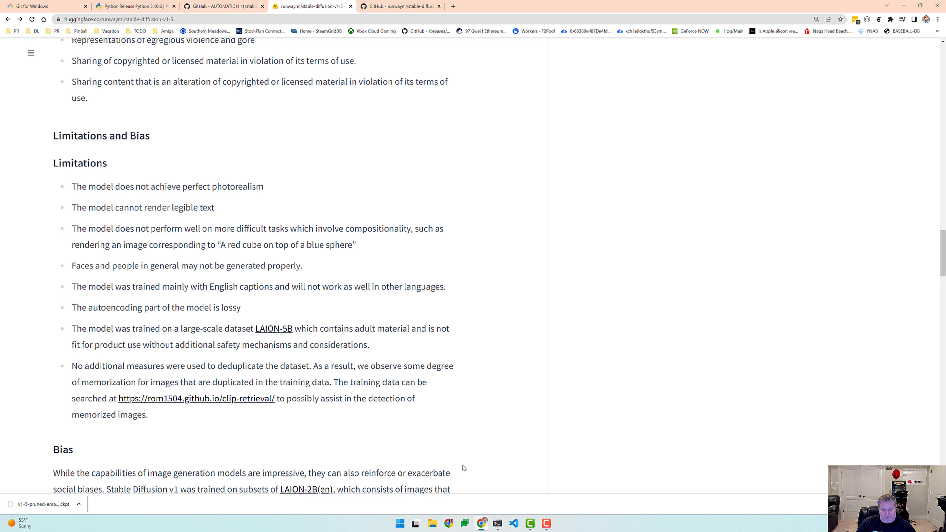
Step: Browse from This PC through C:, Users, home, code, ai and stable-diffusion-webui into models
{"action": "left_click", "coordinate": [435, 524]}
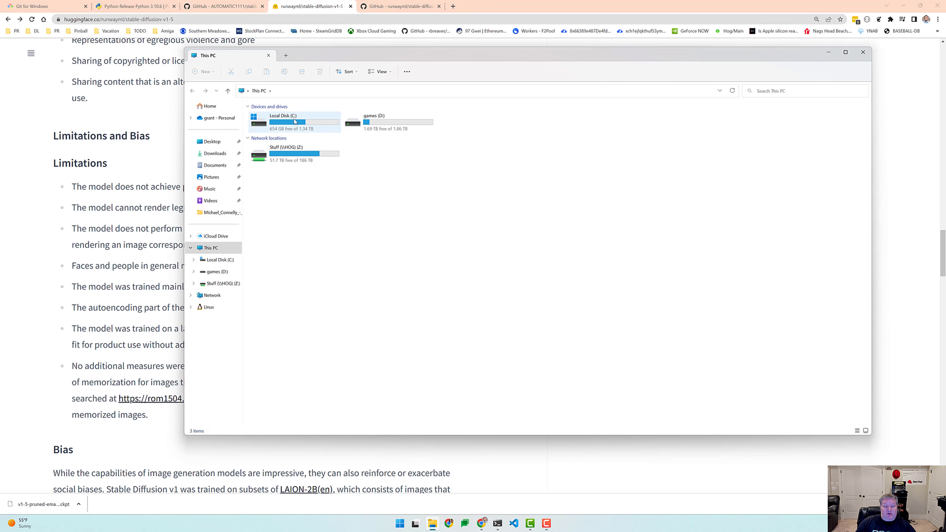
{"action": "double_click", "coordinate": [294, 121]}
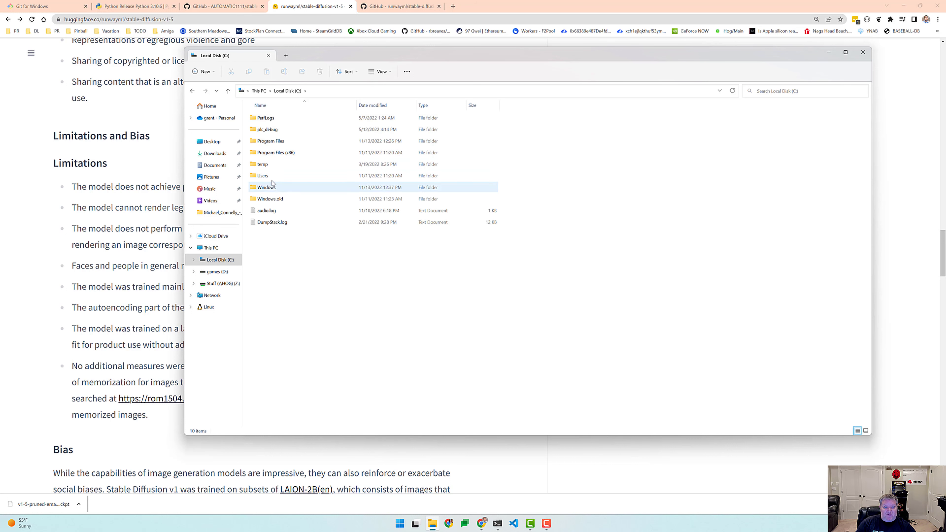
{"action": "double_click", "coordinate": [267, 176]}
{"action": "double_click", "coordinate": [283, 130]}
{"action": "double_click", "coordinate": [272, 187]}
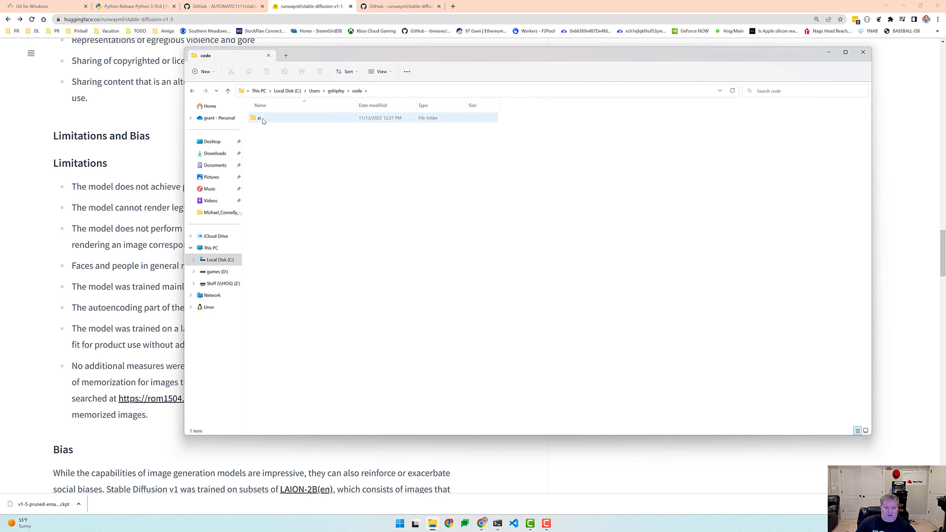
{"action": "double_click", "coordinate": [263, 119]}
{"action": "double_click", "coordinate": [284, 120]}
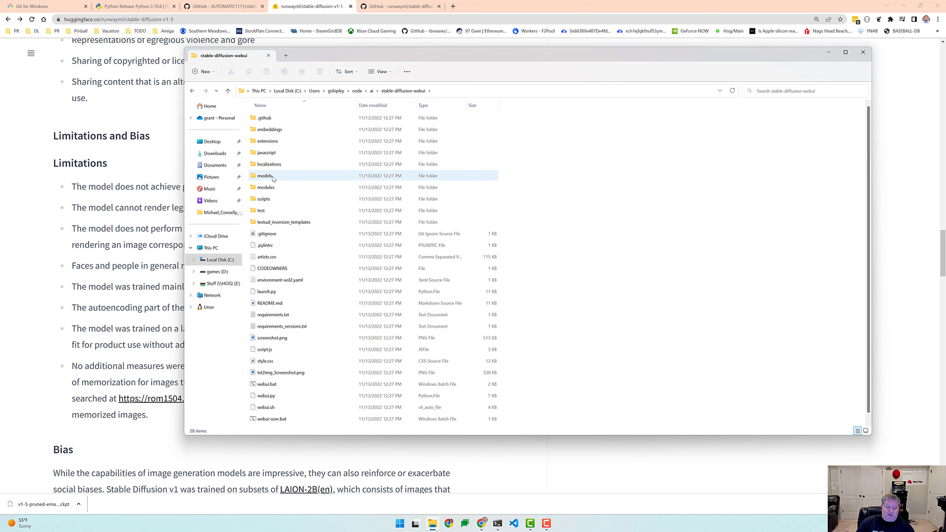
{"action": "double_click", "coordinate": [309, 175]}
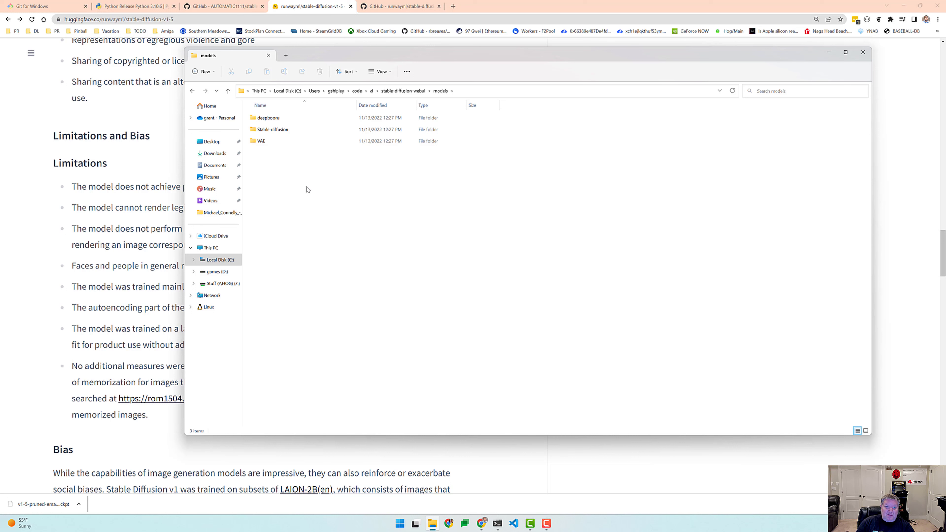
Step: In a second tab, copy v1-5-pruned-emaonly.ckpt from the Downloads folder
{"action": "left_click", "coordinate": [286, 56]}
{"action": "left_click", "coordinate": [223, 155]}
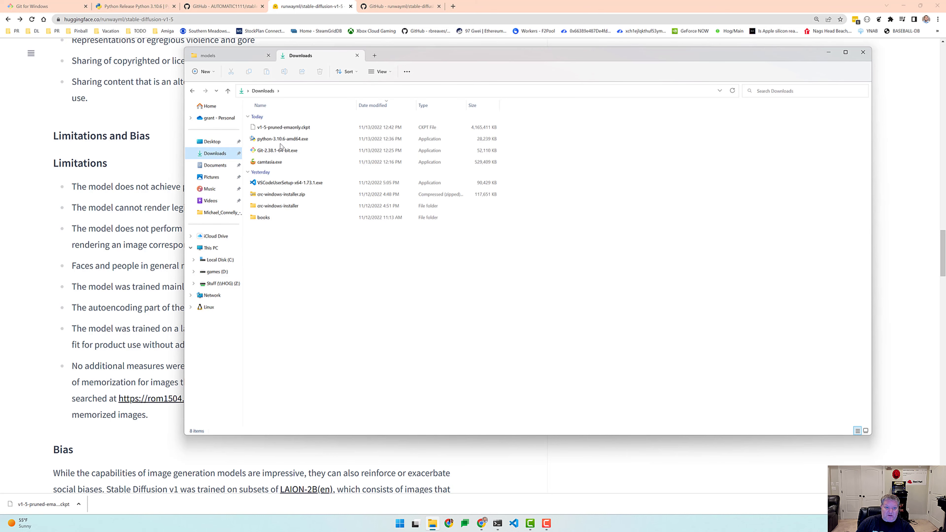
{"action": "left_click", "coordinate": [288, 128]}
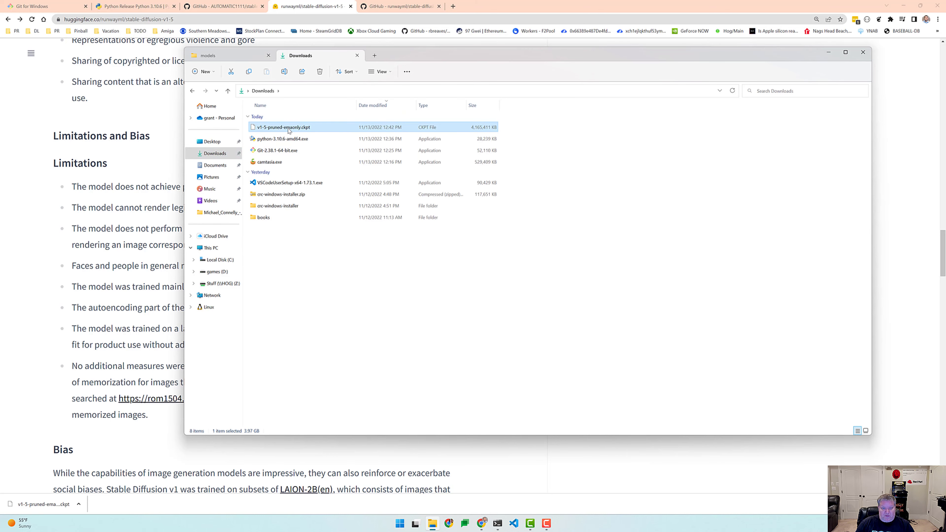
{"action": "key", "text": "ctrl+c"}
Step: Paste the checkpoint into models\Stable-diffusion and rename it model.ckpt
{"action": "left_click", "coordinate": [240, 57]}
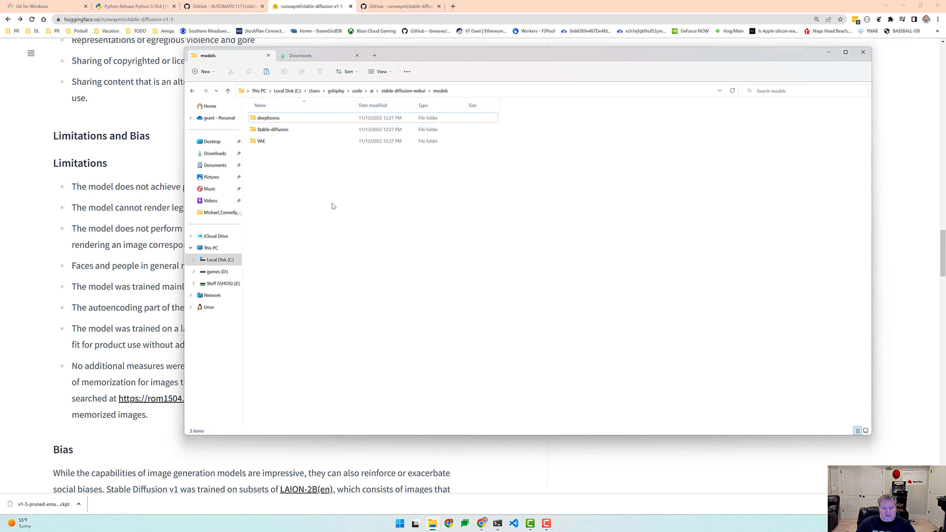
{"action": "double_click", "coordinate": [283, 130]}
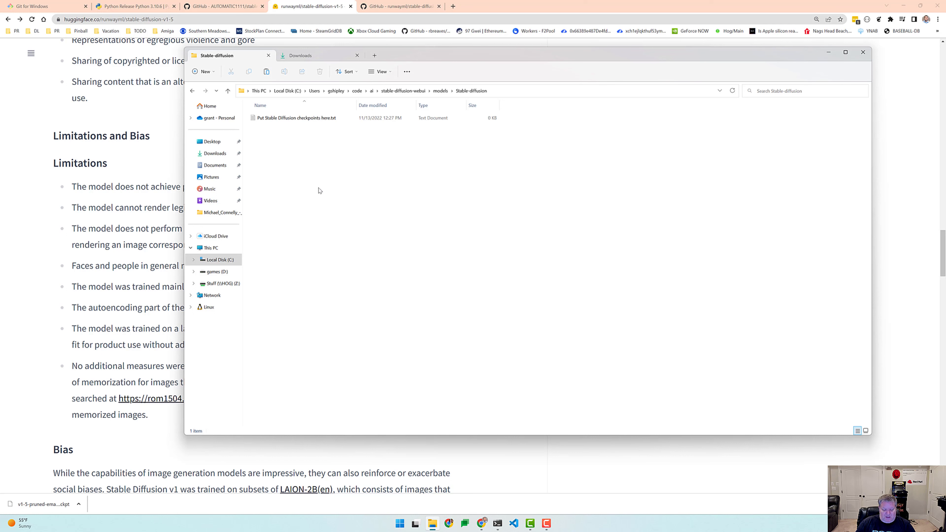
{"action": "key", "text": "ctrl+v"}
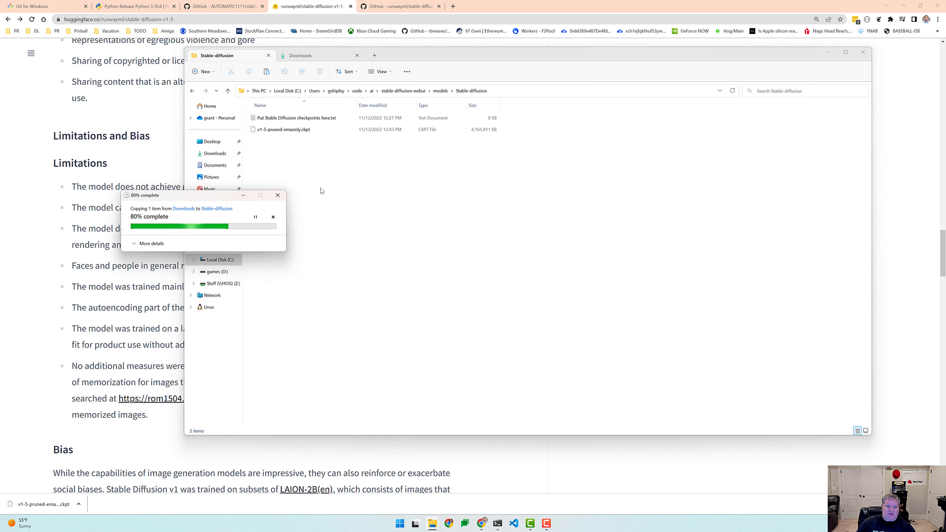
{"action": "left_click", "coordinate": [287, 130]}
{"action": "type", "text": "model"}
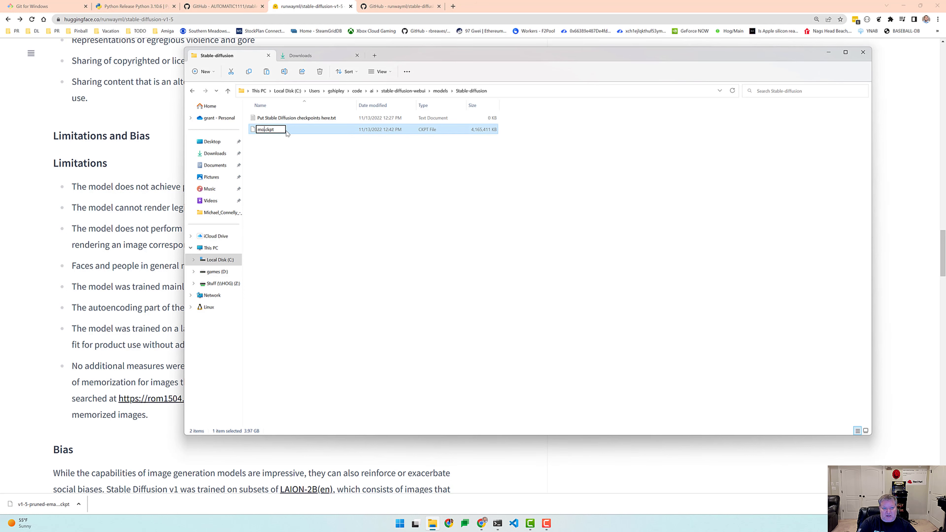
{"action": "key", "text": "Return"}
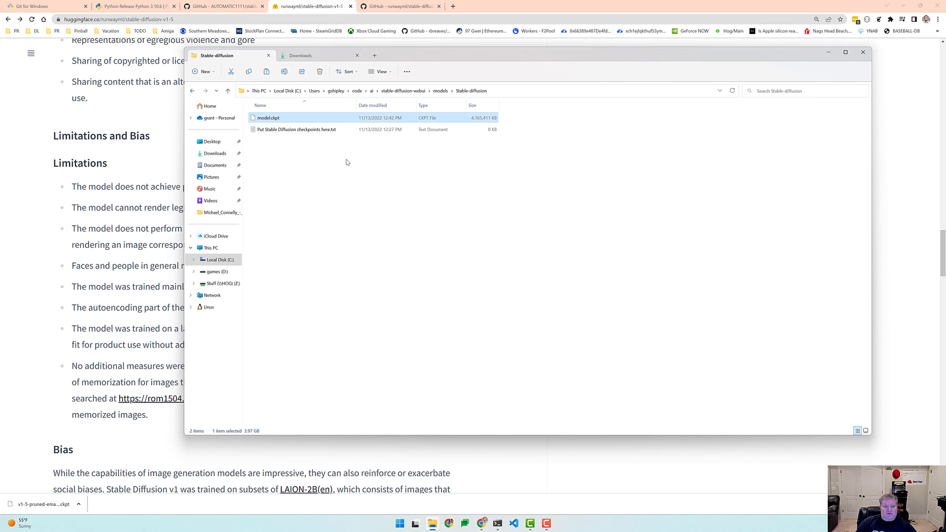
{"action": "key", "text": "alt+Up"}
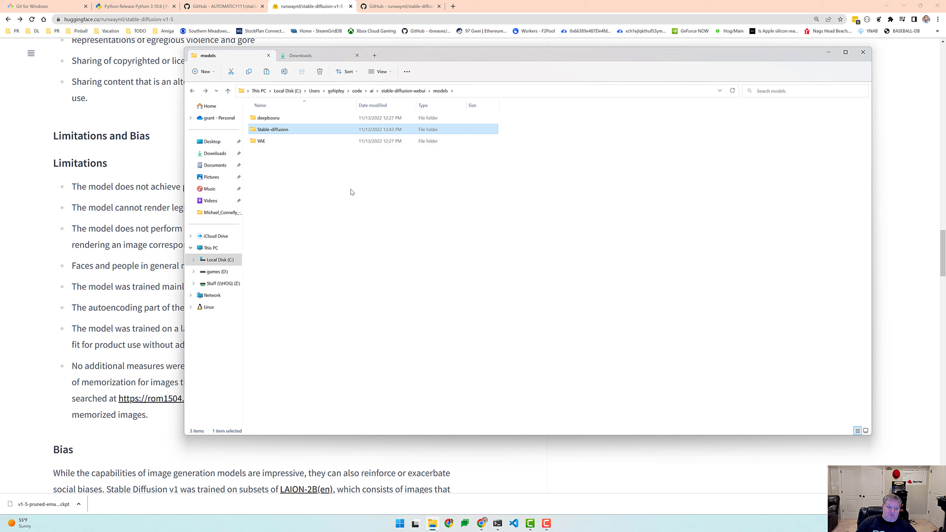
Step: In Command Prompt, list the ai folder, enter stable-diffusion-webui and list its files
{"action": "left_click", "coordinate": [498, 523]}
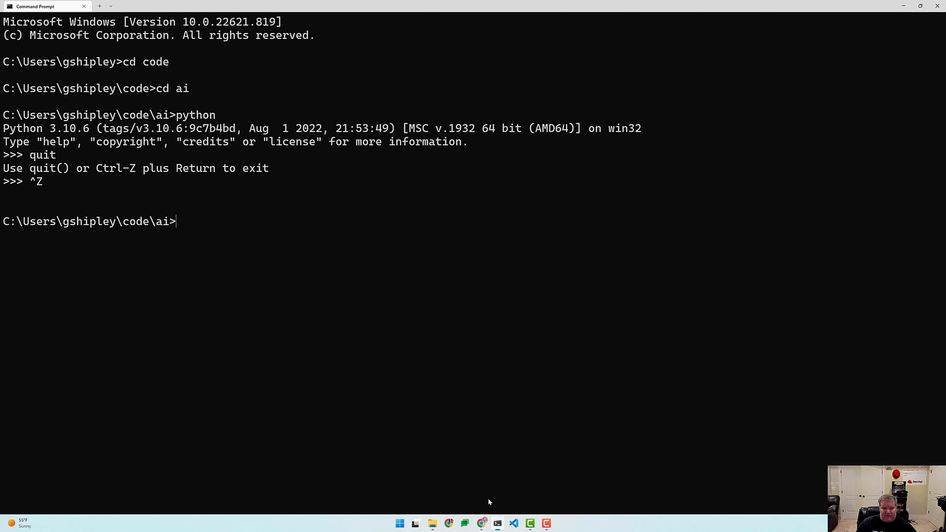
{"action": "type", "text": "dir"}
{"action": "key", "text": "Return"}
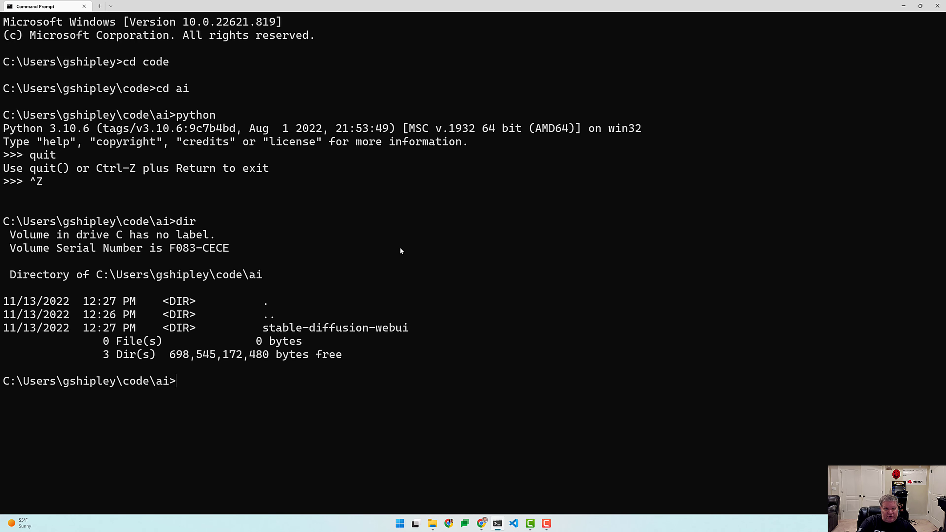
{"action": "type", "text": "cd st"}
{"action": "key", "text": "Tab"}
{"action": "key", "text": "Return"}
{"action": "type", "text": "dir"}
{"action": "key", "text": "Return"}
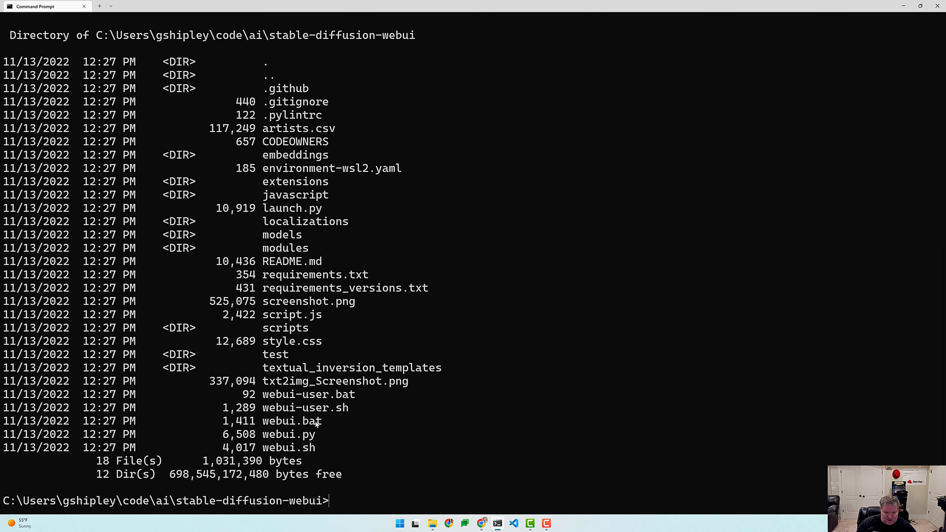
Step: Run webui.bat to install and start the web UI with model.ckpt
{"action": "left_click_drag", "start_coordinate": [327, 424], "coordinate": [267, 425]}
{"action": "key", "text": "ctrl+c"}
{"action": "type", "text": "webui.bat"}
{"action": "key", "text": "Return"}
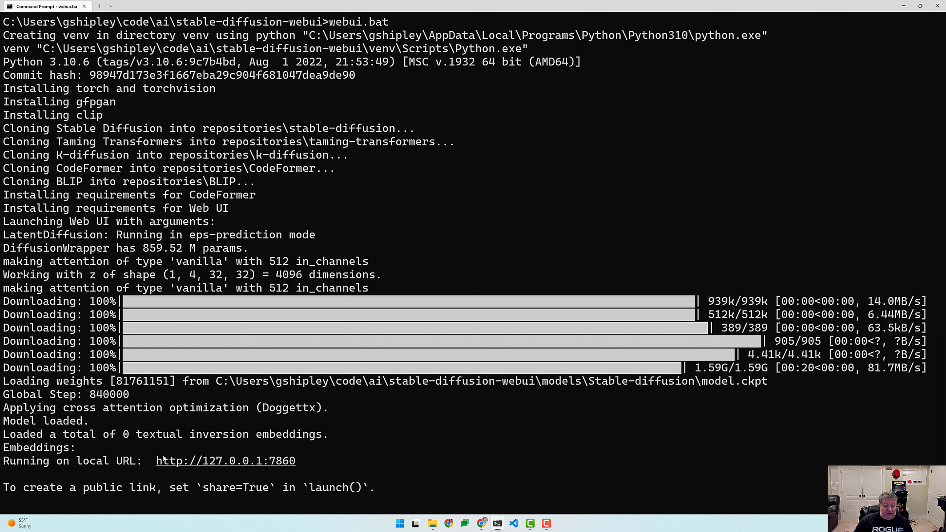
Step: Open the web UI at 200% zoom, generate 'mailbox on a country road', and enlarge the result
{"action": "left_click", "coordinate": [180, 464], "text": "ctrl"}
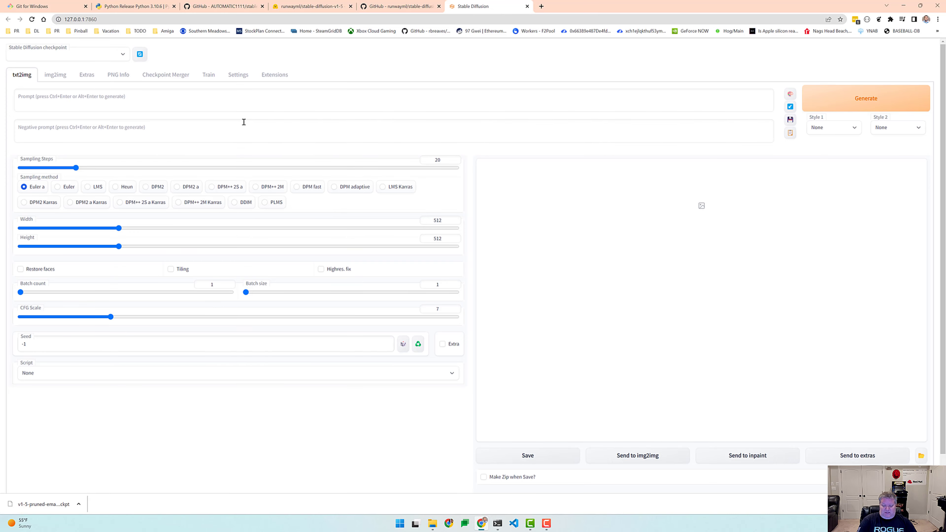
{"action": "key", "text": "ctrl+plus"}
{"action": "key", "text": "ctrl+plus"}
{"action": "key", "text": "ctrl+plus"}
{"action": "key", "text": "ctrl+plus"}
{"action": "key", "text": "ctrl+plus"}
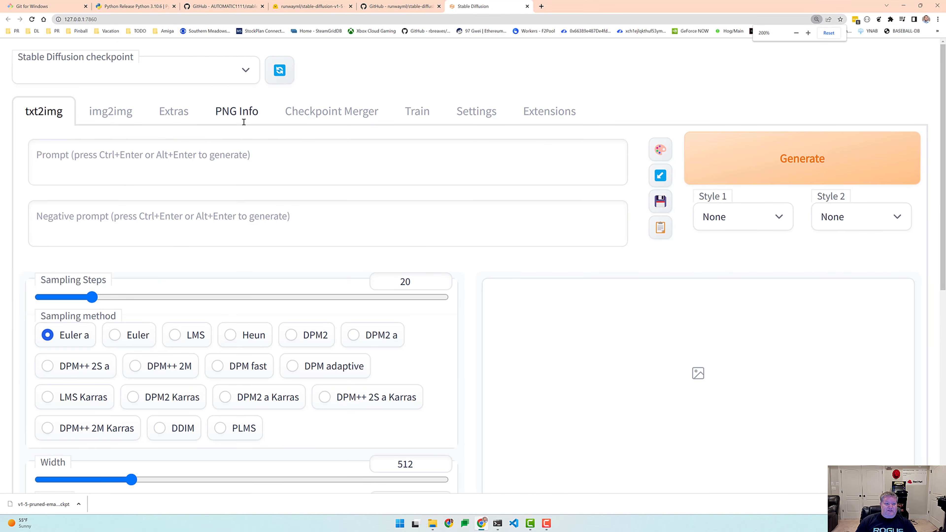
{"action": "left_click", "coordinate": [273, 157]}
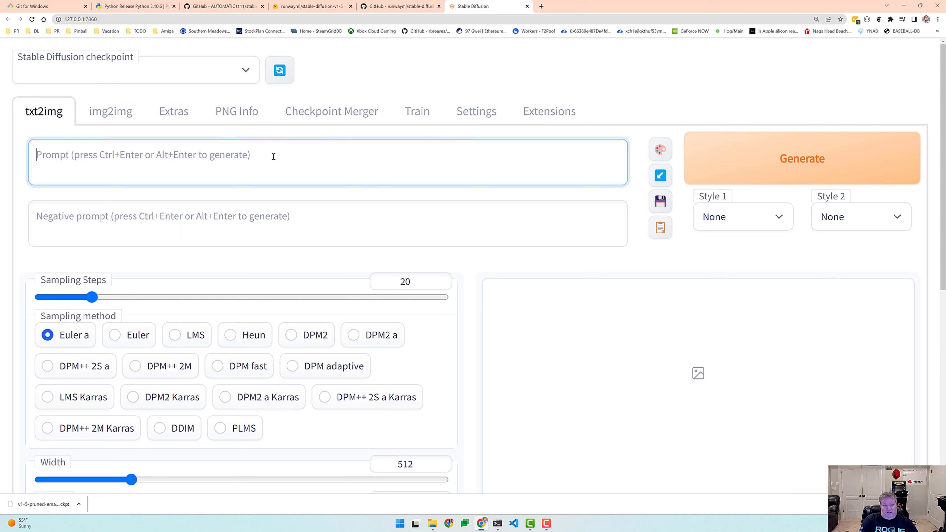
{"action": "type", "text": "mailbox on a co"}
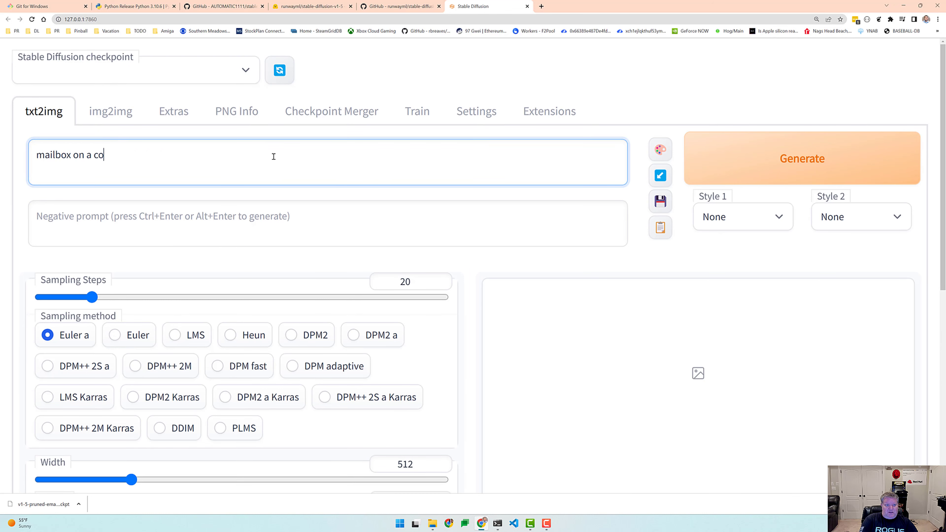
{"action": "type", "text": "untry road"}
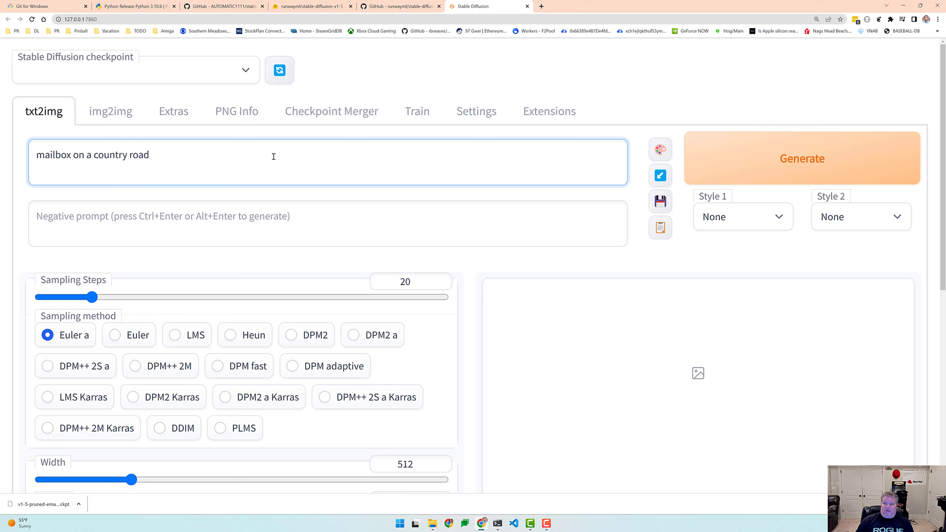
{"action": "left_click", "coordinate": [767, 167]}
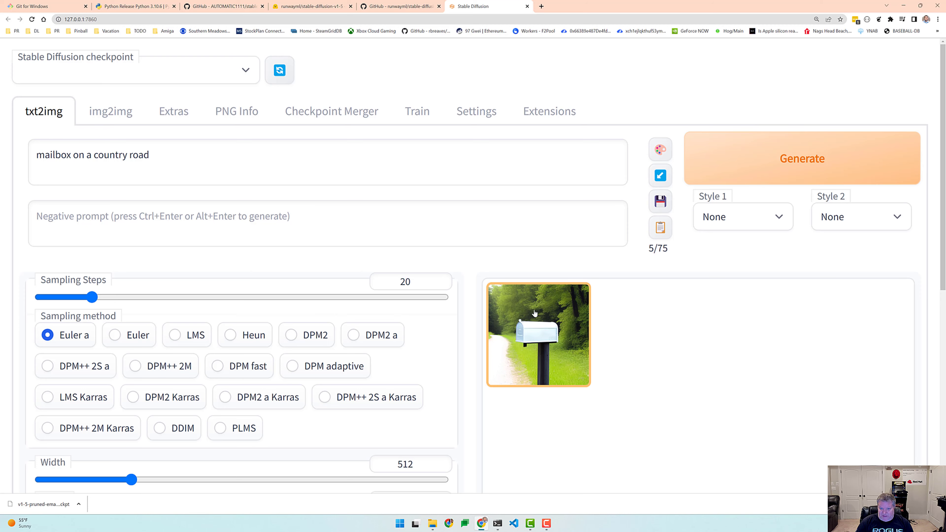
{"action": "left_click", "coordinate": [539, 327]}
{"action": "scroll", "coordinate": [676, 205], "scroll_direction": "down", "scroll_amount": 6}
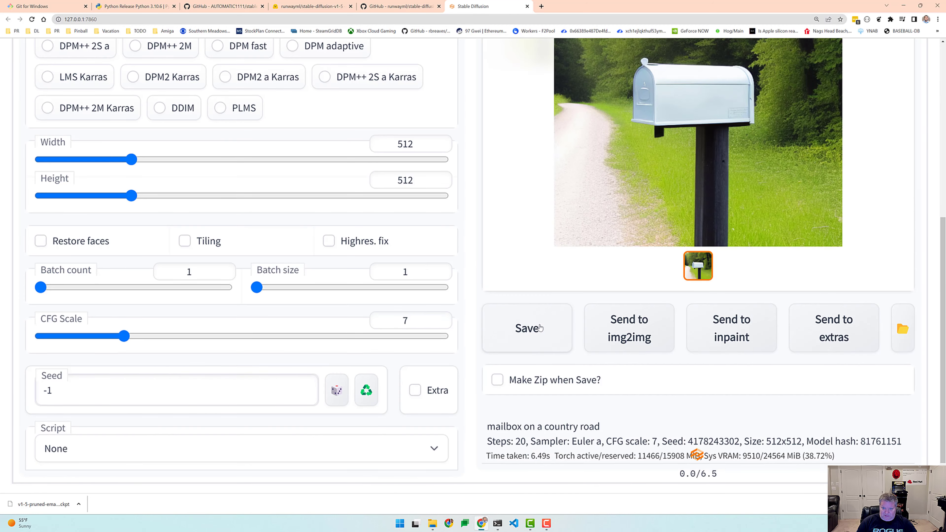
{"action": "scroll", "coordinate": [674, 212], "scroll_direction": "up", "scroll_amount": 4}
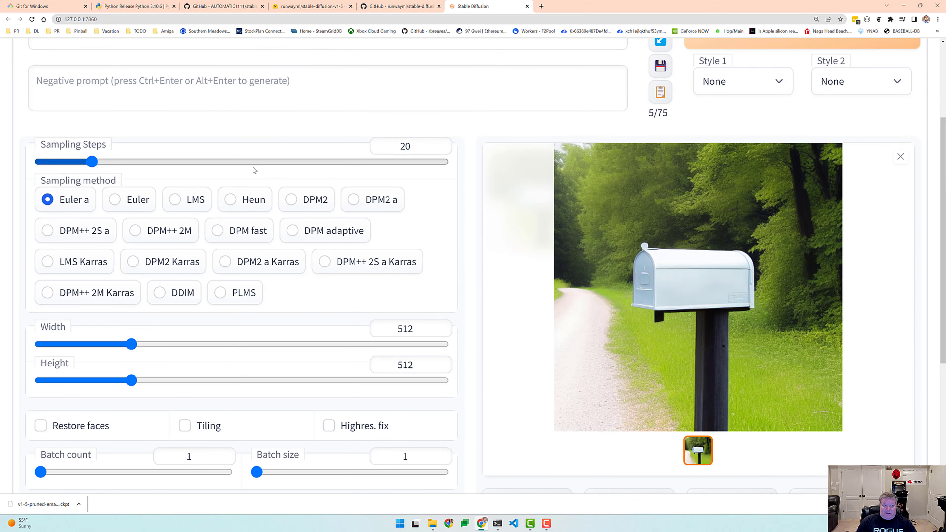
Step: Extend the prompt to 'mailbox on a country road with a frog' and generate a new image
{"action": "scroll", "coordinate": [224, 160], "scroll_direction": "up", "scroll_amount": 2}
{"action": "left_click", "coordinate": [186, 152]}
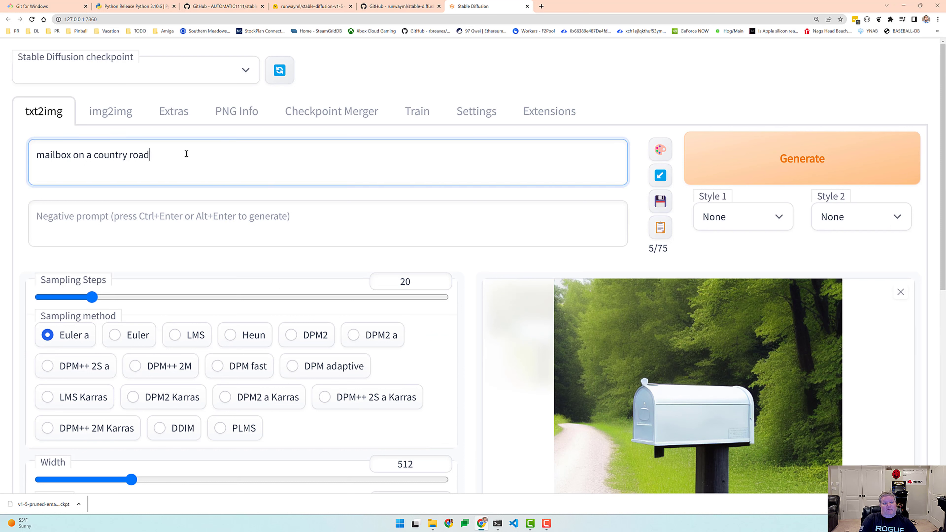
{"action": "type", "text": "with a frog"}
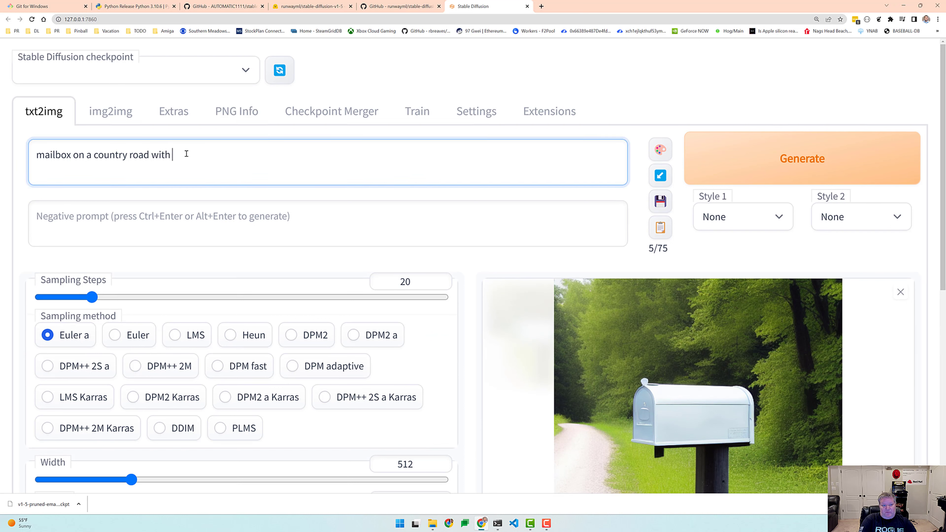
{"action": "key", "text": "Return"}
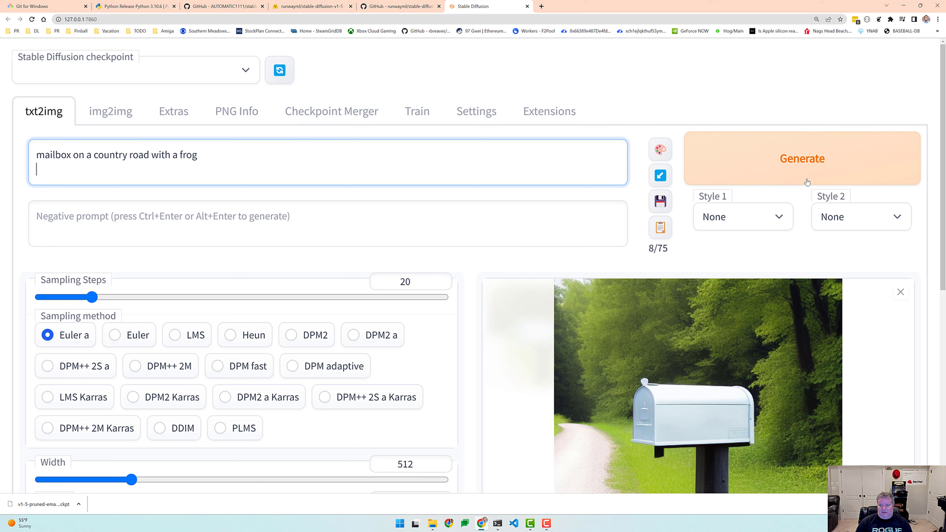
{"action": "left_click", "coordinate": [805, 179]}
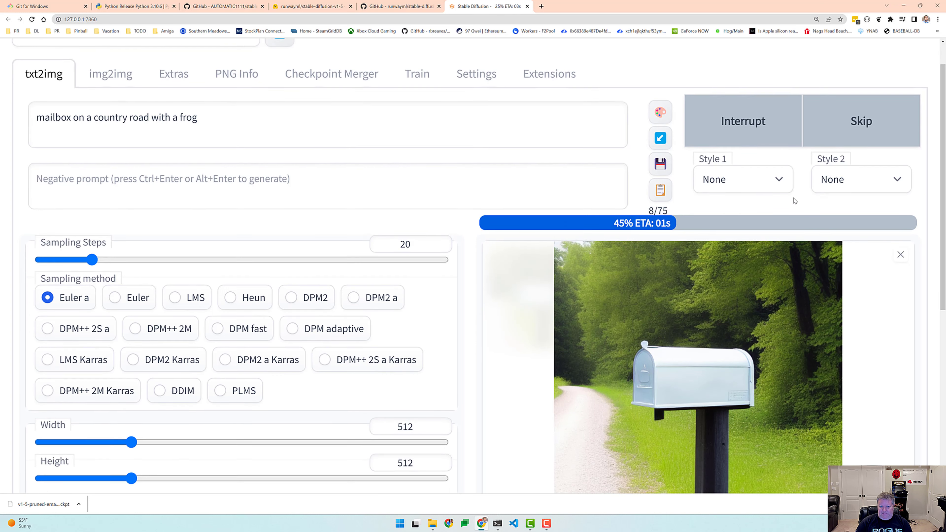
{"action": "scroll", "coordinate": [794, 200], "scroll_direction": "down", "scroll_amount": 1}
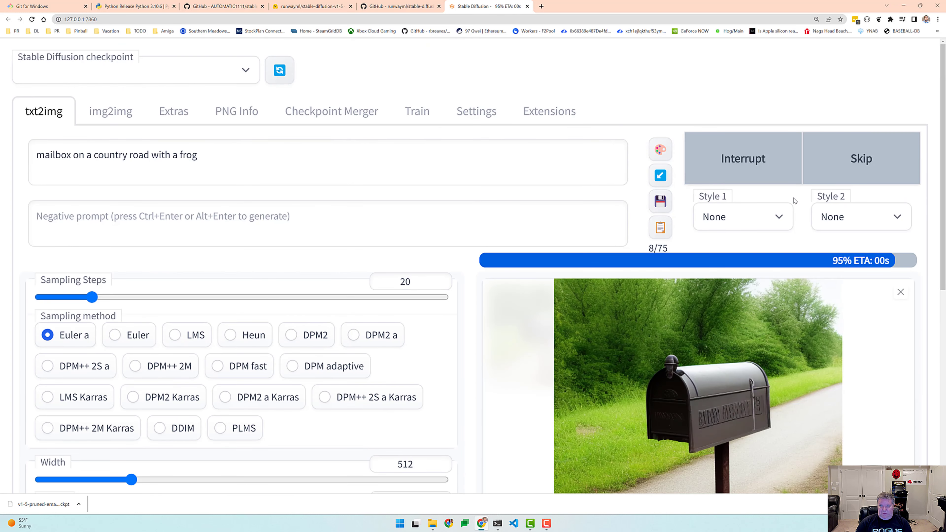
{"action": "scroll", "coordinate": [793, 198], "scroll_direction": "down", "scroll_amount": 5}
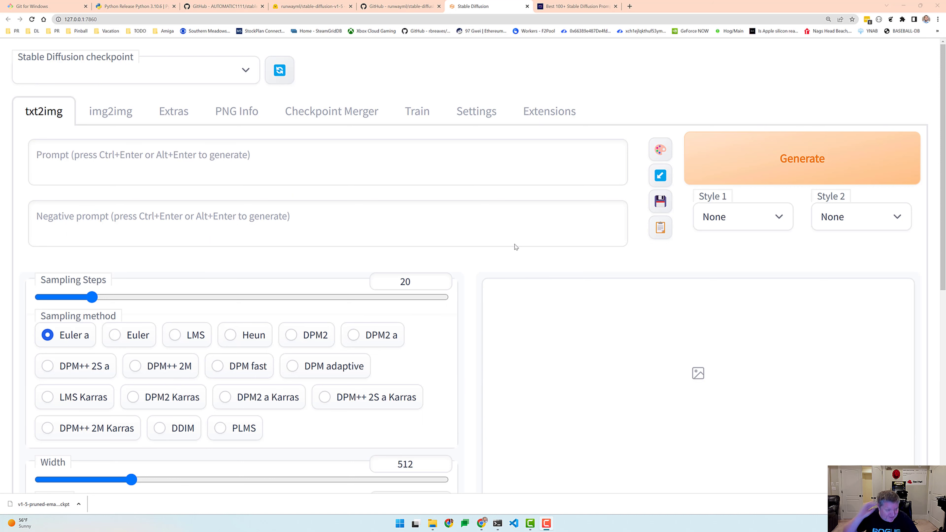
Step: Re-enter 'mailbox on a country road' and generate it with Ctrl+Enter
{"action": "left_click", "coordinate": [347, 164]}
{"action": "type", "text": "mailbox"}
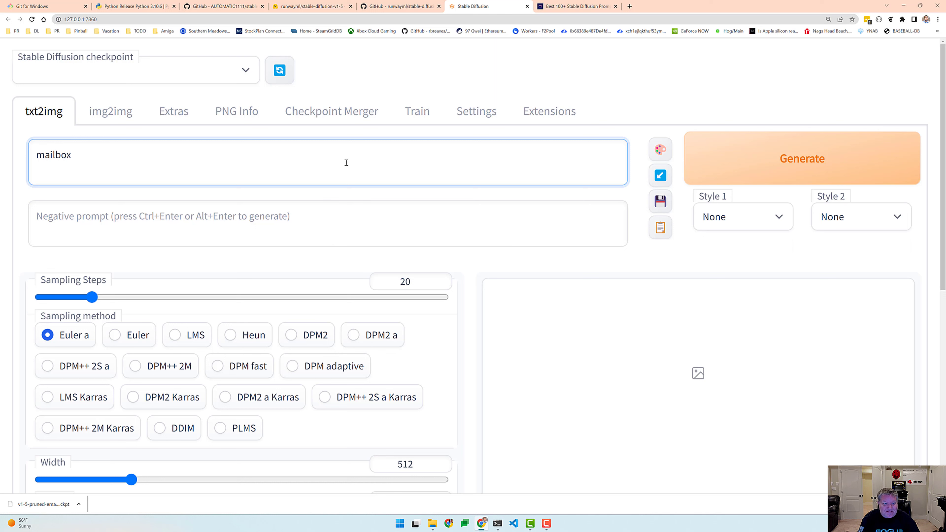
{"action": "type", "text": " on a country road"}
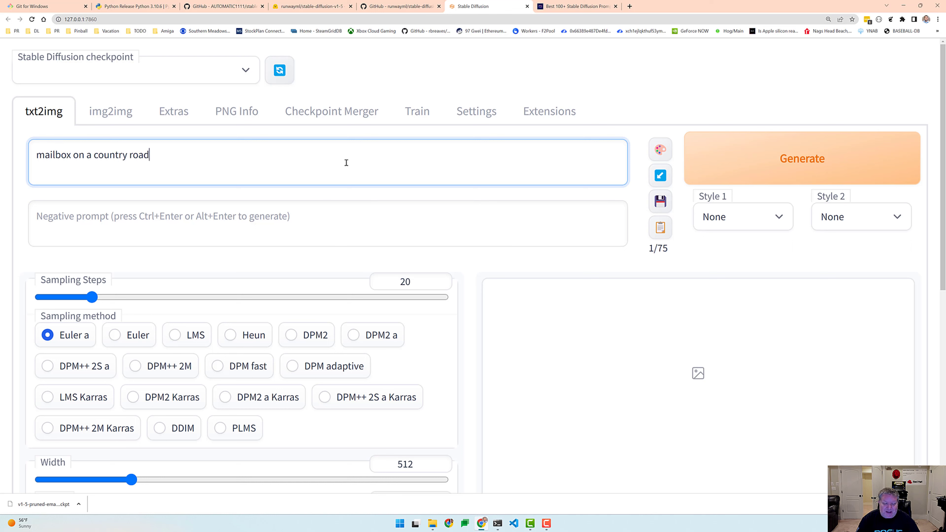
{"action": "key", "text": "ctrl+Return"}
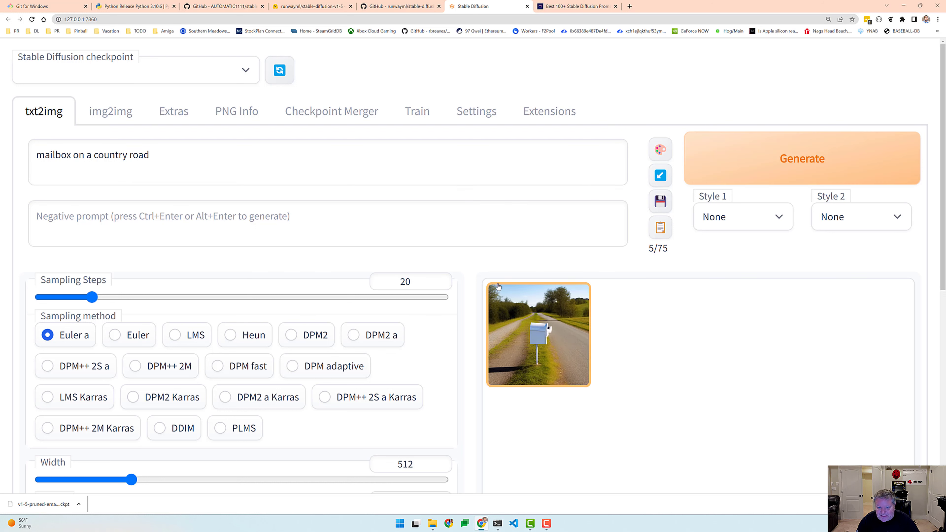
Step: Append 'with a ((frog jumping))' to the prompt and generate the emphasized image
{"action": "left_click", "coordinate": [276, 157]}
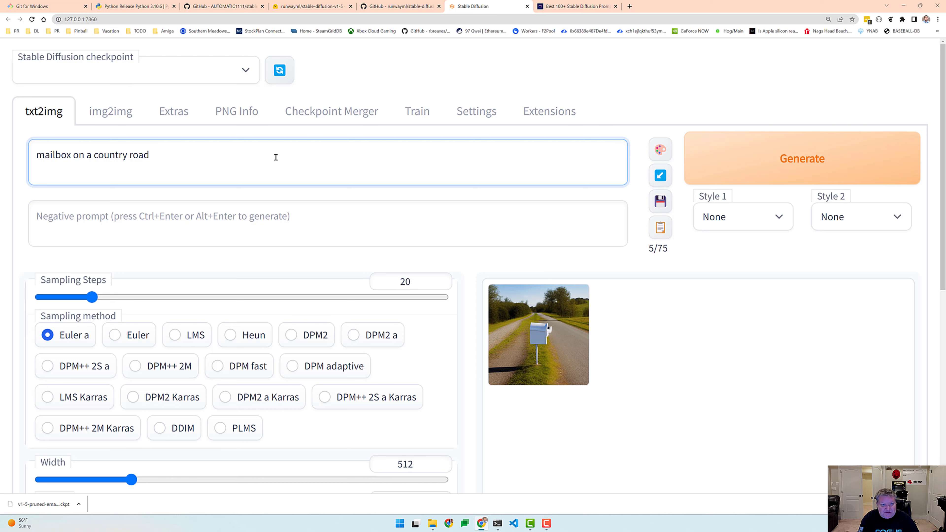
{"action": "type", "text": "with a frog jum"}
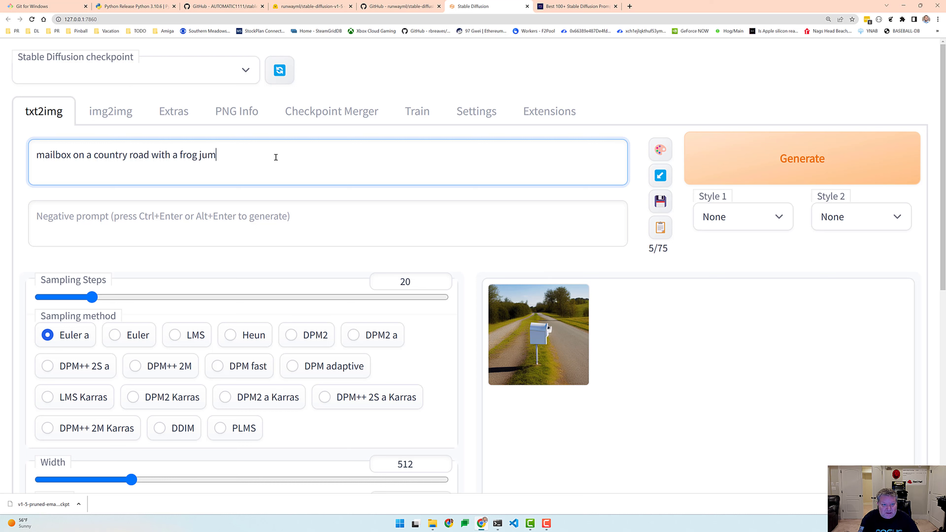
{"action": "type", "text": "ping)"}
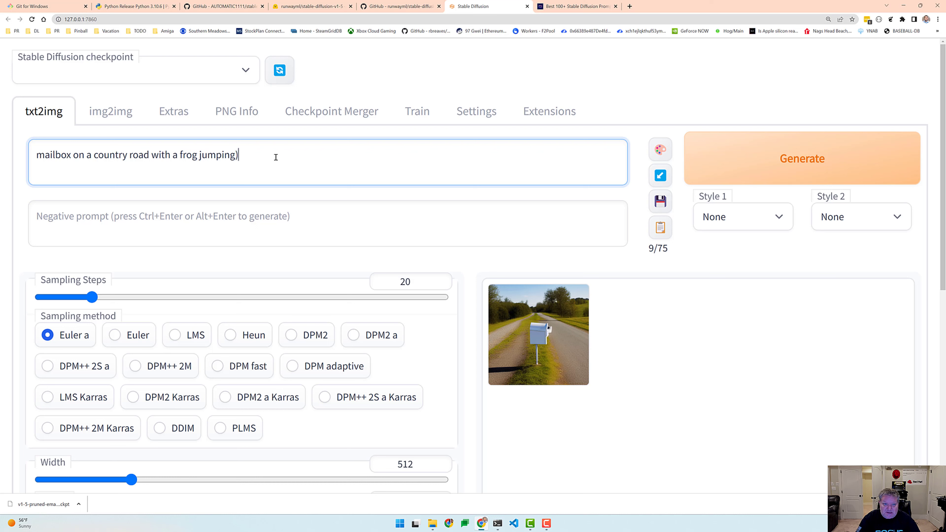
{"action": "key", "text": "Left"}
{"action": "key", "text": "Left"}
{"action": "key", "text": "Left"}
{"action": "key", "text": "Left"}
{"action": "type", "text": "(("}
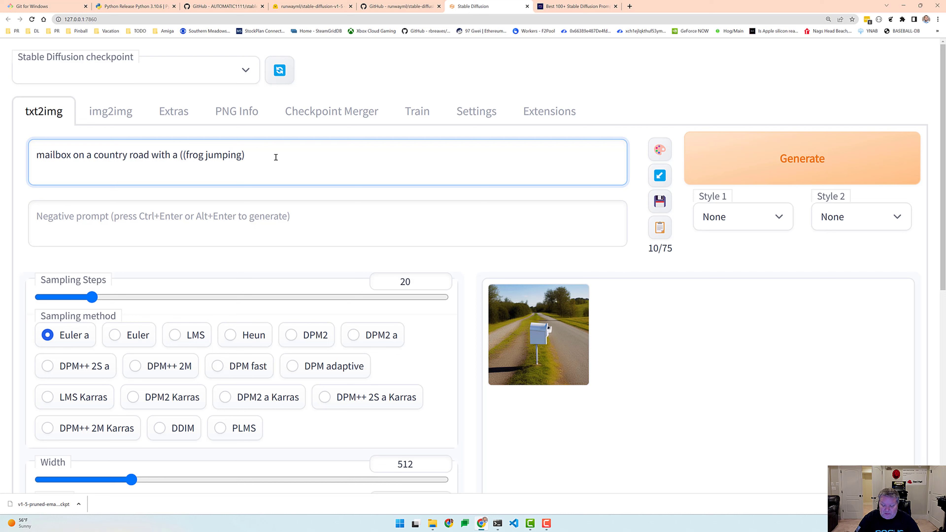
{"action": "key", "text": "Right"}
{"action": "key", "text": "Right"}
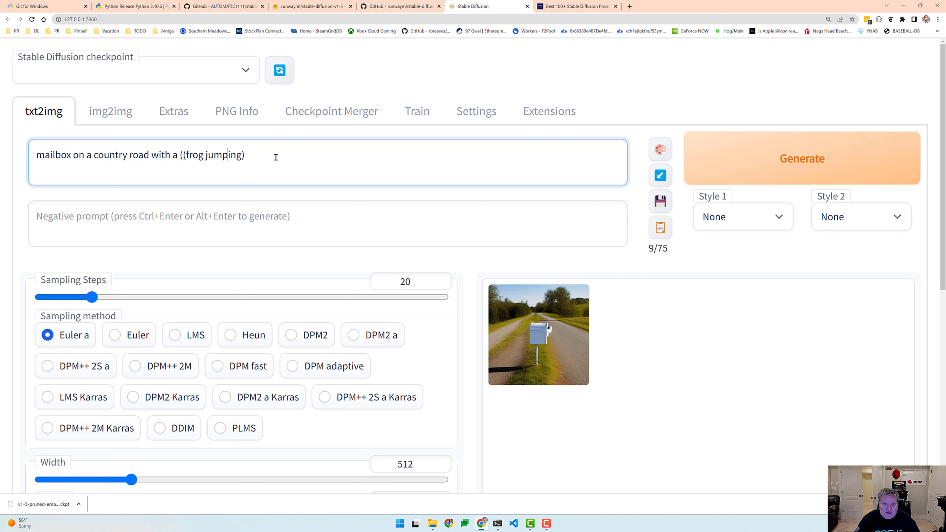
{"action": "key", "text": "Right"}
{"action": "key", "text": "Right"}
{"action": "key", "text": "Right"}
{"action": "key", "text": "Right"}
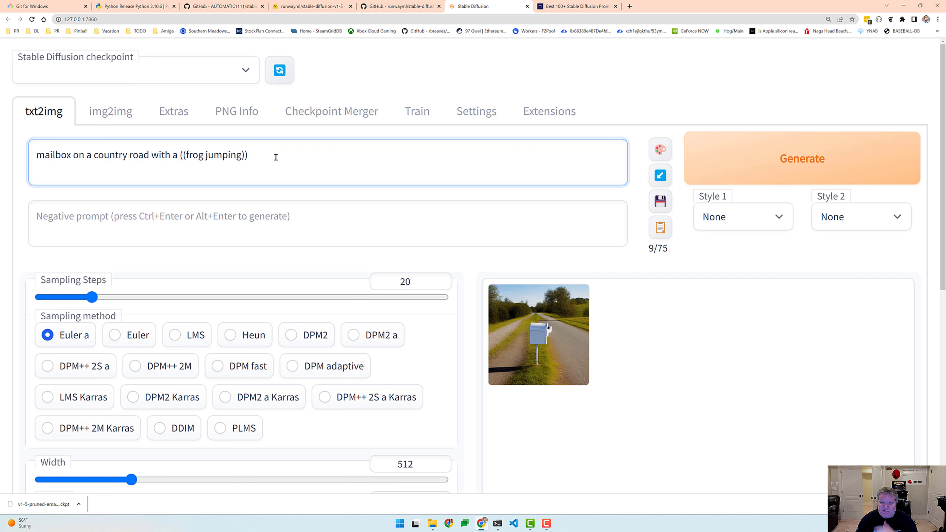
{"action": "left_click", "coordinate": [779, 176]}
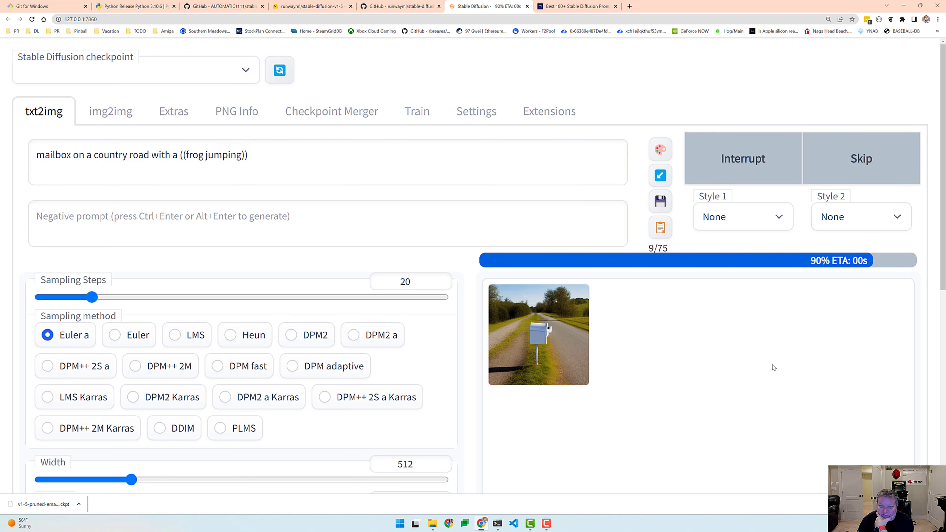
Step: Review the result and generate another frog-and-mailbox image from the same prompt
{"action": "scroll", "coordinate": [563, 357], "scroll_direction": "down", "scroll_amount": 7}
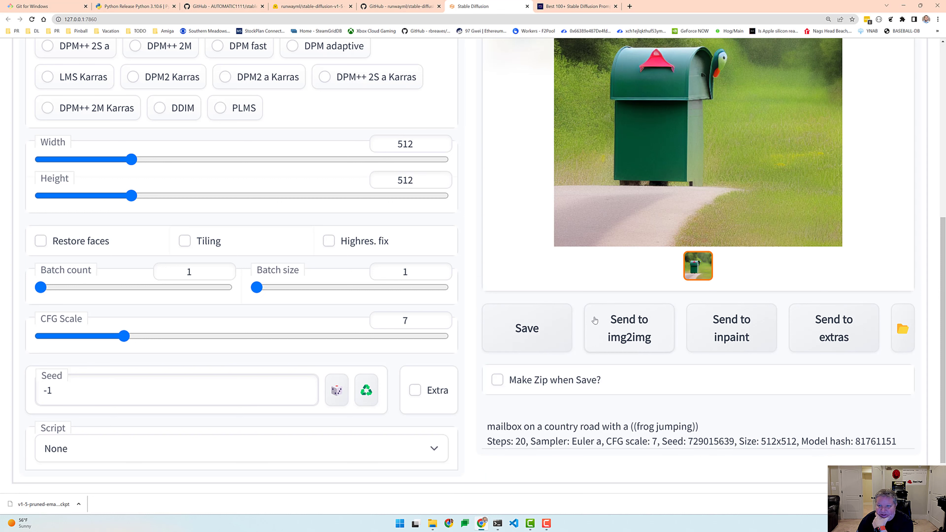
{"action": "scroll", "coordinate": [595, 317], "scroll_direction": "up", "scroll_amount": 4}
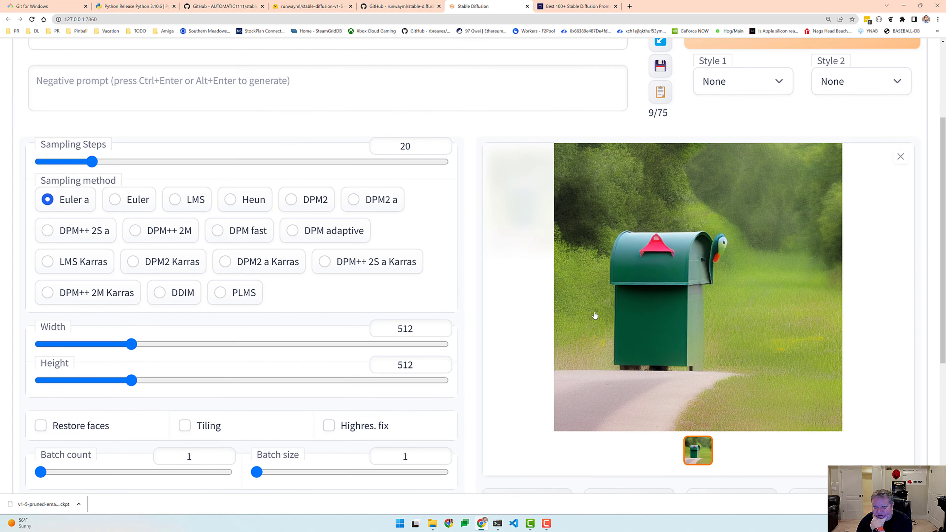
{"action": "scroll", "coordinate": [595, 315], "scroll_direction": "up", "scroll_amount": 3}
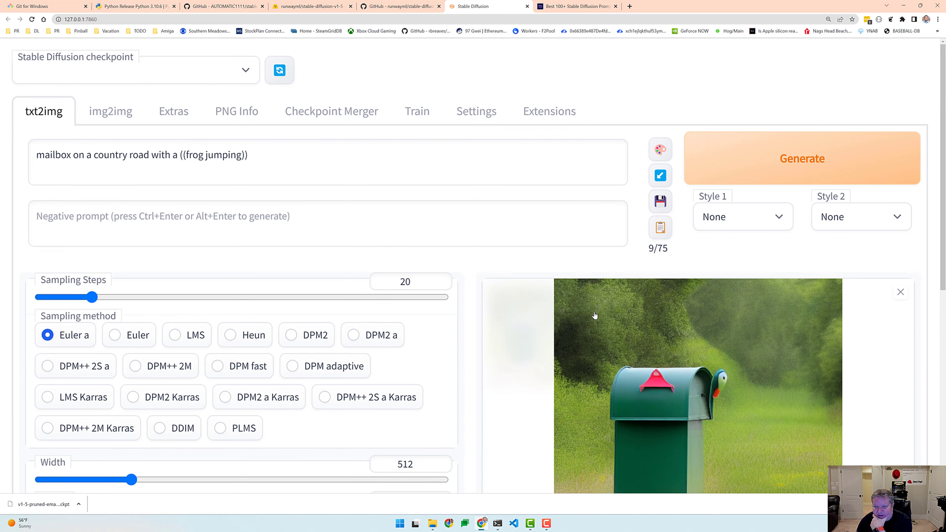
{"action": "left_click", "coordinate": [796, 160]}
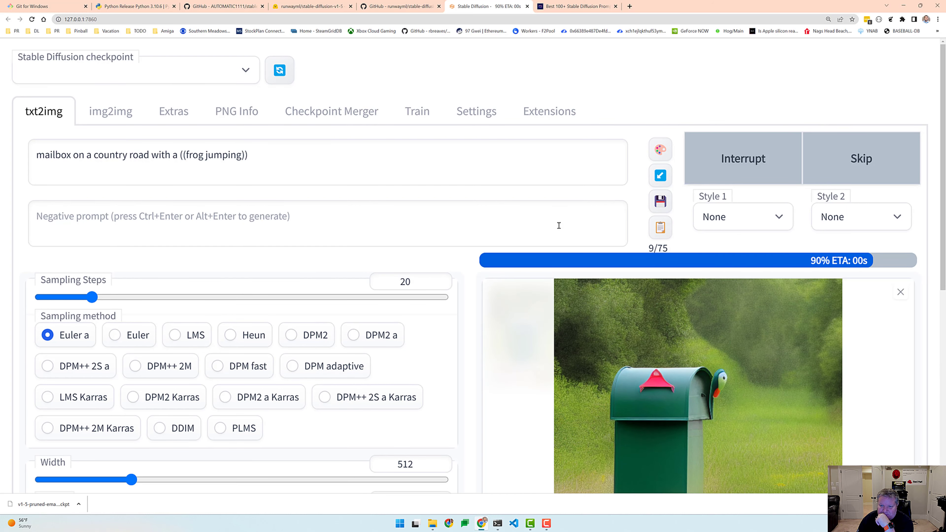
{"action": "scroll", "coordinate": [557, 231], "scroll_direction": "down", "scroll_amount": 3}
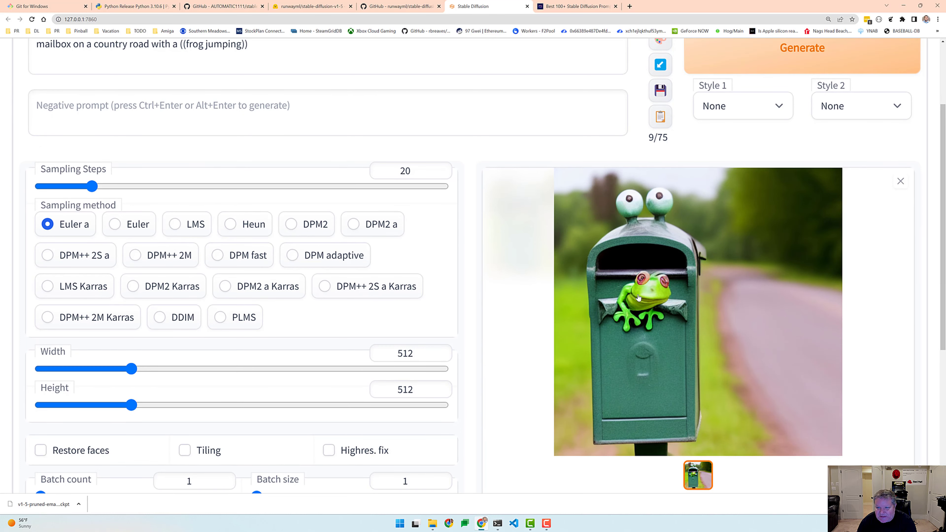
{"action": "scroll", "coordinate": [657, 302], "scroll_direction": "up", "scroll_amount": 3}
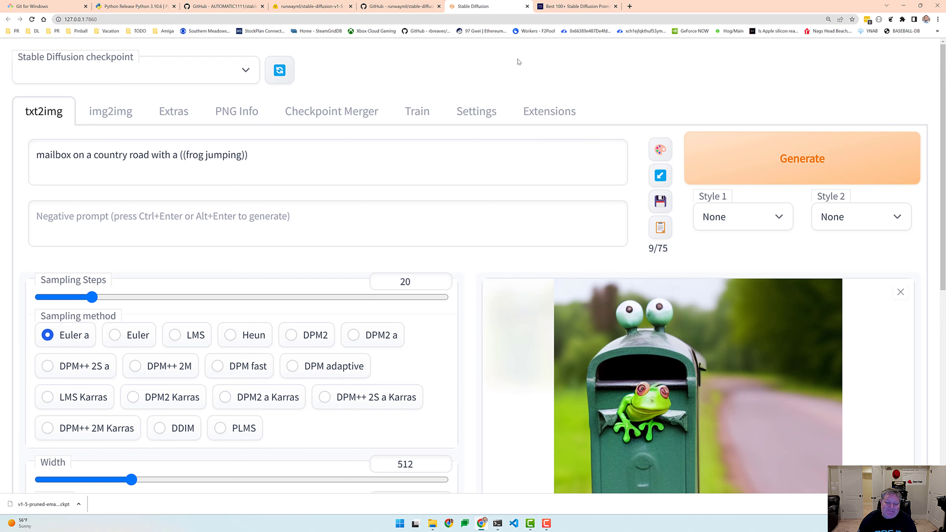
Step: Find Prompt #2's Keanu Reeves warrior-chief text in the mpost.io article and select it
{"action": "left_click", "coordinate": [580, 7]}
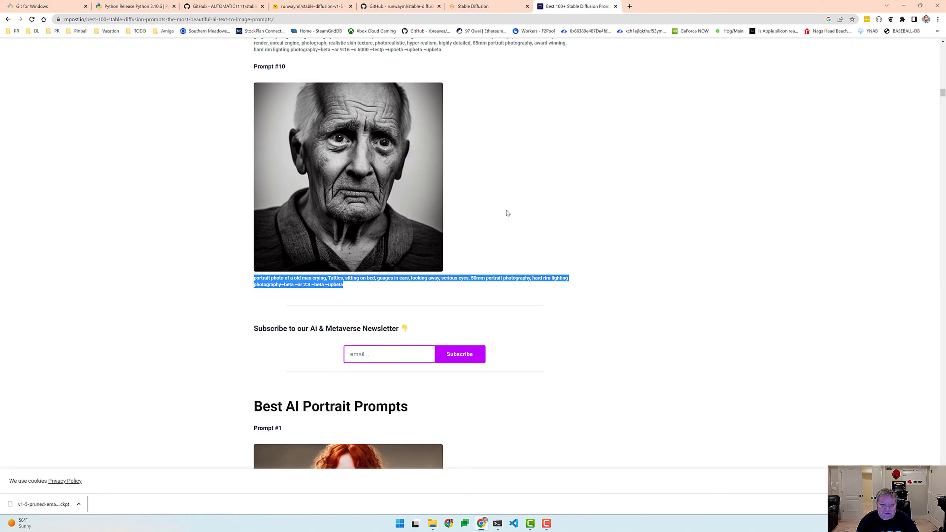
{"action": "scroll", "coordinate": [508, 213], "scroll_direction": "up", "scroll_amount": 1}
{"action": "scroll", "coordinate": [507, 213], "scroll_direction": "up", "scroll_amount": 20}
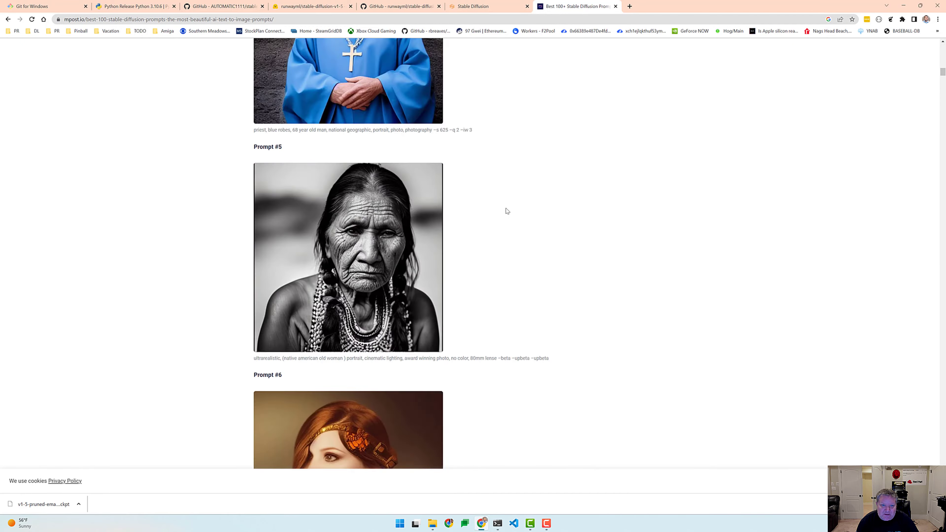
{"action": "scroll", "coordinate": [507, 211], "scroll_direction": "up", "scroll_amount": 2}
{"action": "scroll", "coordinate": [507, 211], "scroll_direction": "down", "scroll_amount": 7}
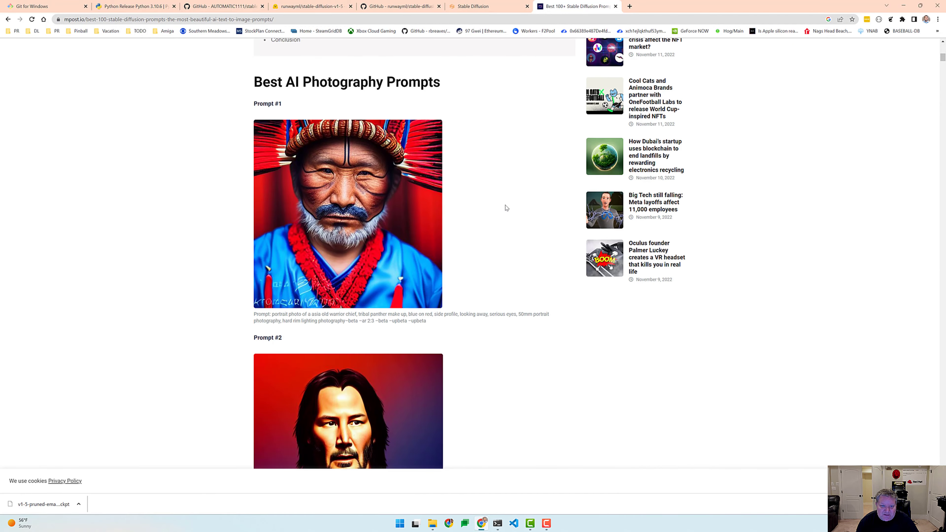
{"action": "scroll", "coordinate": [506, 208], "scroll_direction": "up", "scroll_amount": 14}
{"action": "scroll", "coordinate": [507, 208], "scroll_direction": "down", "scroll_amount": 15}
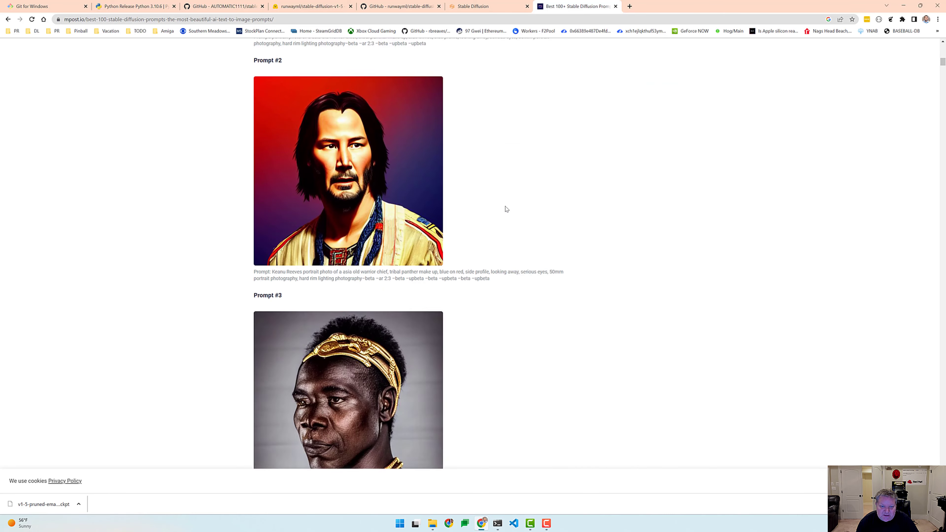
{"action": "scroll", "coordinate": [507, 208], "scroll_direction": "up", "scroll_amount": 1}
{"action": "left_click_drag", "start_coordinate": [490, 259], "coordinate": [271, 255]}
{"action": "key", "text": "ctrl+c"}
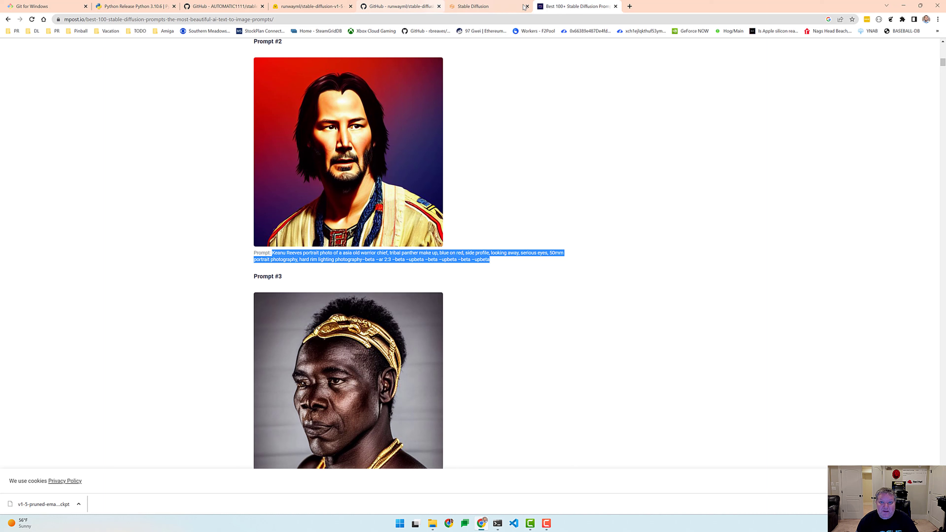
{"action": "left_click", "coordinate": [494, 7]}
Step: Replace the mailbox prompt with the Keanu Reeves warrior-chief text and generate the 512x512 portrait
{"action": "triple_click", "coordinate": [266, 156]}
{"action": "key", "text": "ctrl+v"}
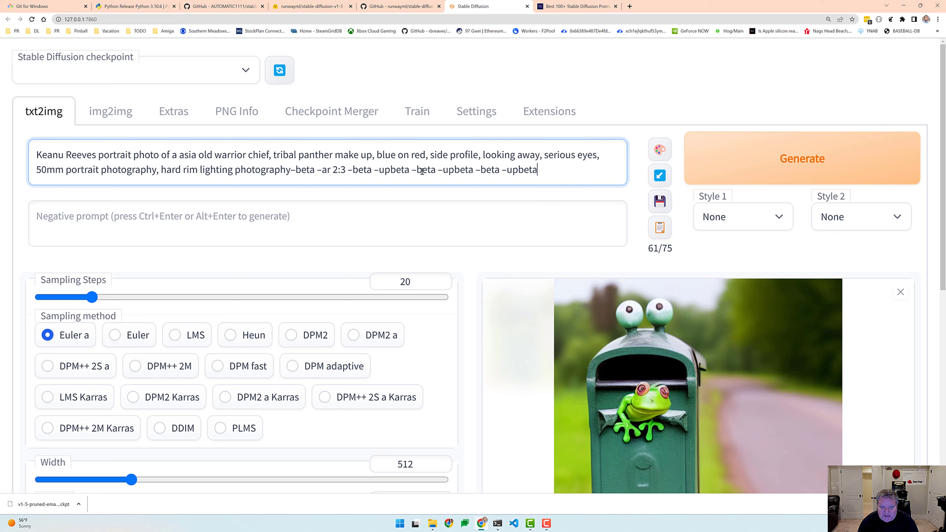
{"action": "key", "text": "ctrl+Return"}
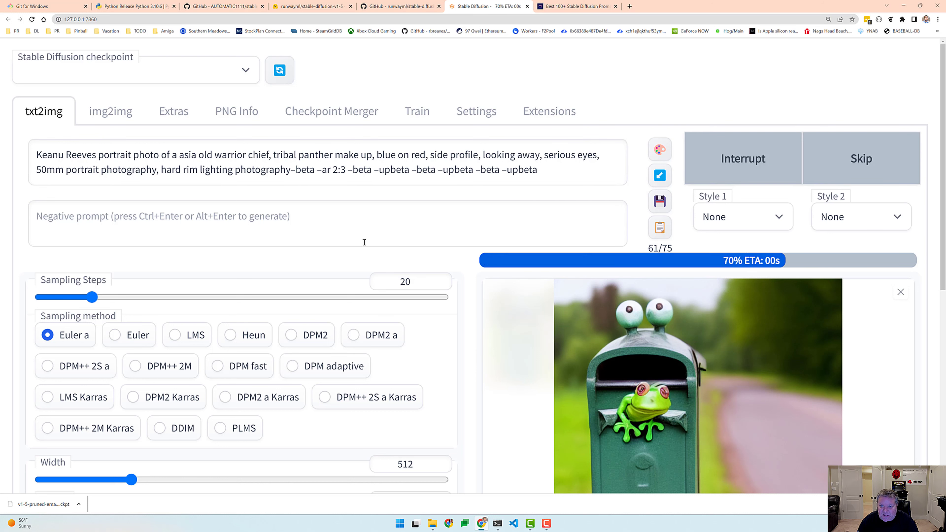
{"action": "scroll", "coordinate": [366, 243], "scroll_direction": "down", "scroll_amount": 5}
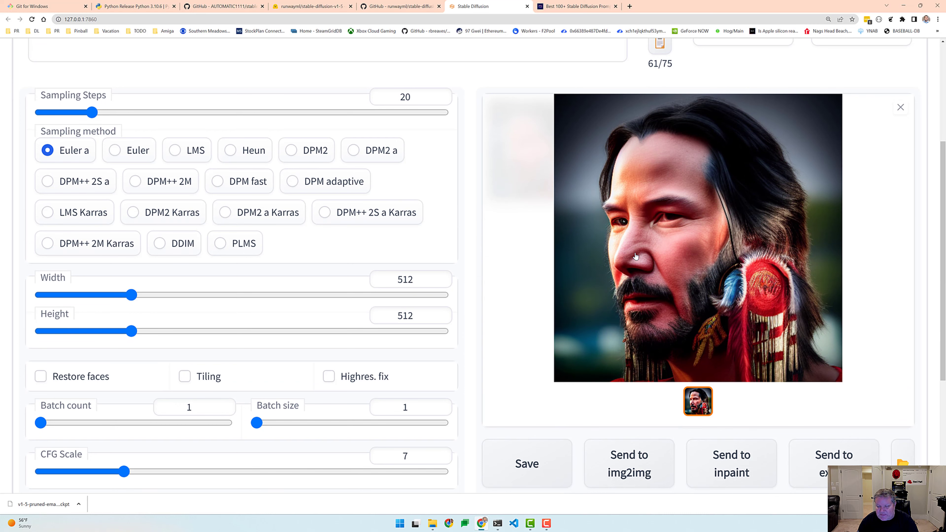
{"action": "scroll", "coordinate": [636, 256], "scroll_direction": "up", "scroll_amount": 5}
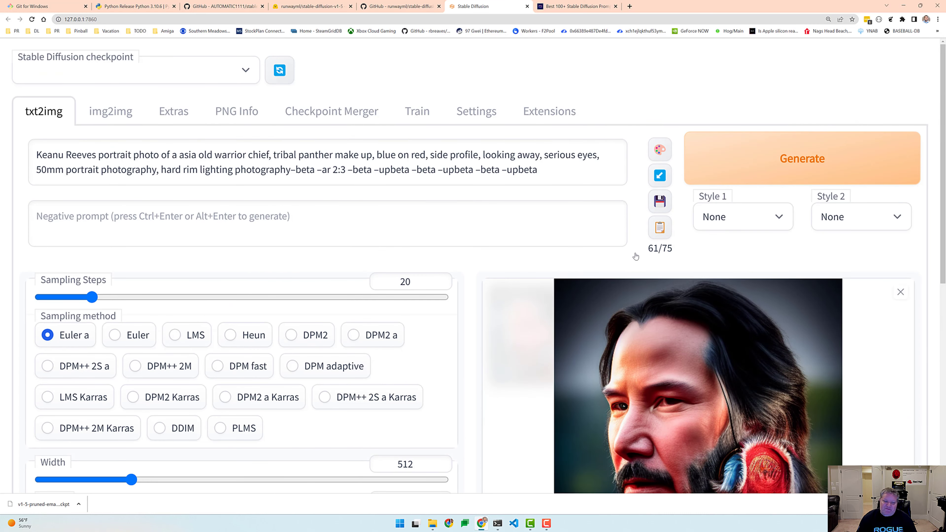